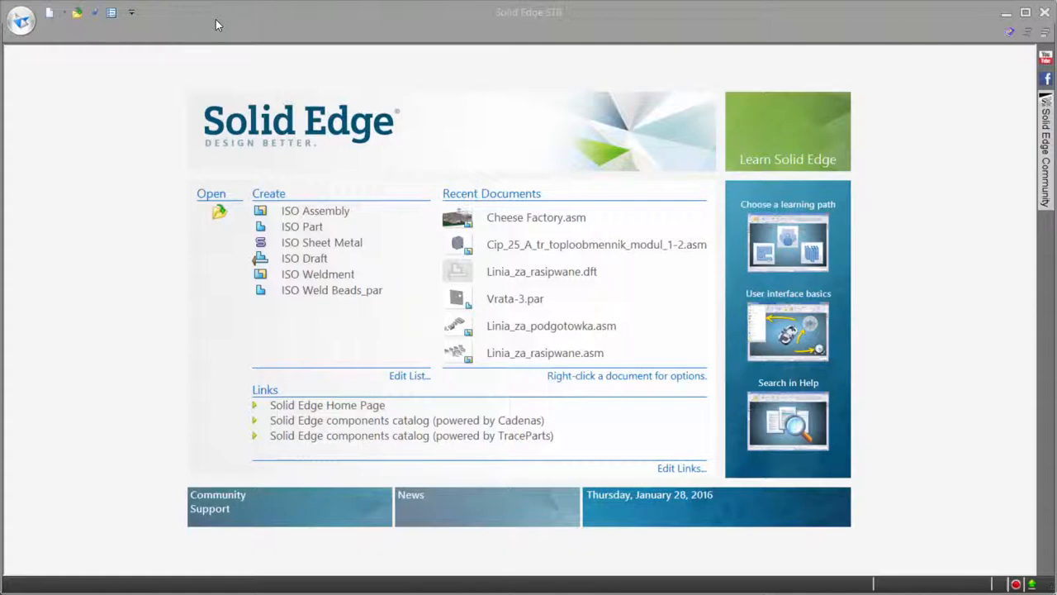
# Review the Assembly Open As options, including the available choices for how assemblies open, and accept them.
pyautogui.click(23, 22)
pyautogui.click(51, 302)
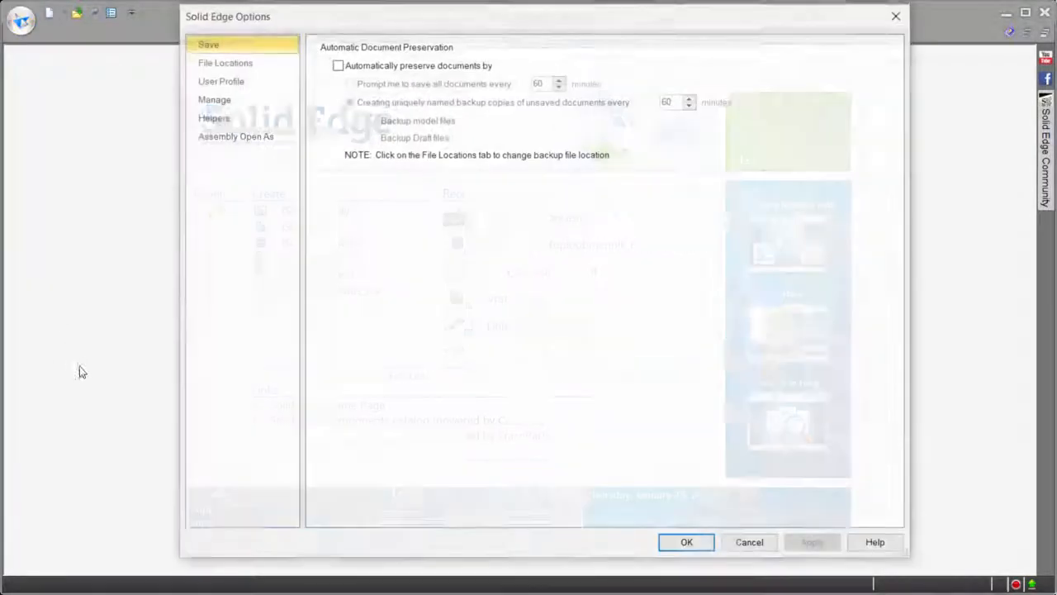
pyautogui.click(249, 140)
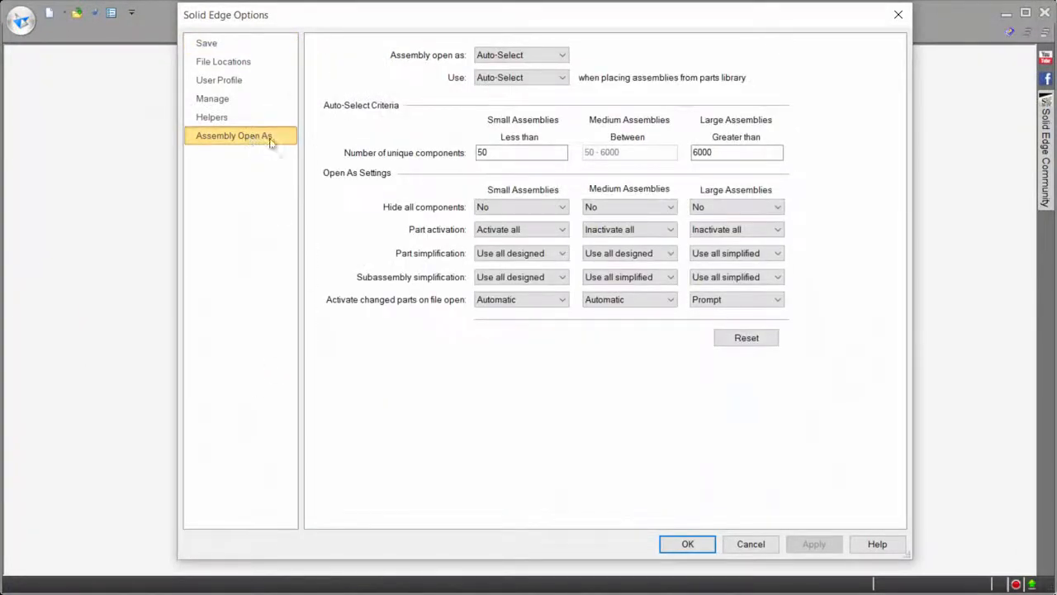
pyautogui.click(564, 56)
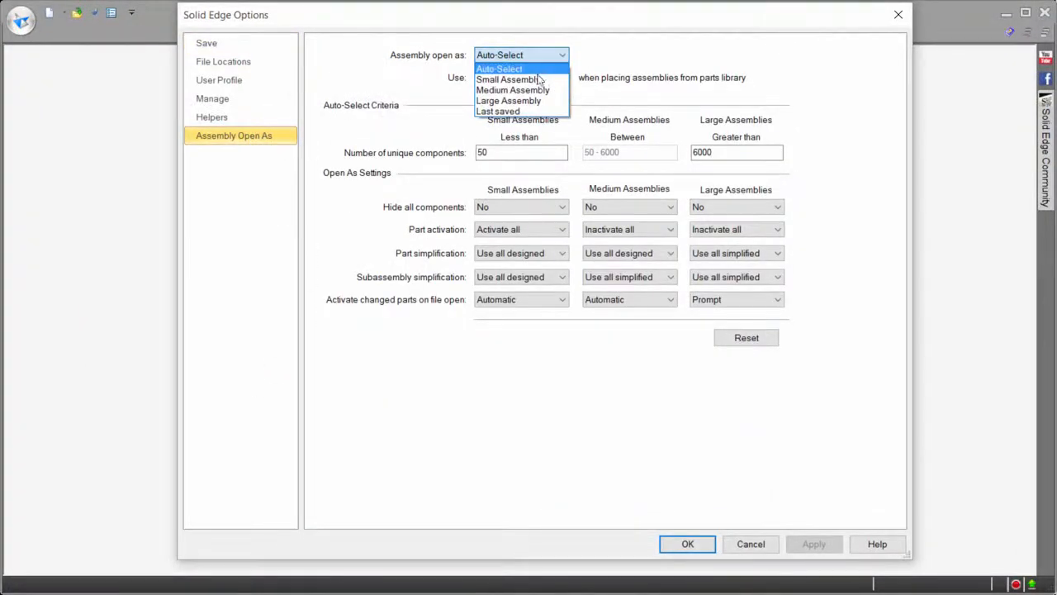
pyautogui.click(618, 57)
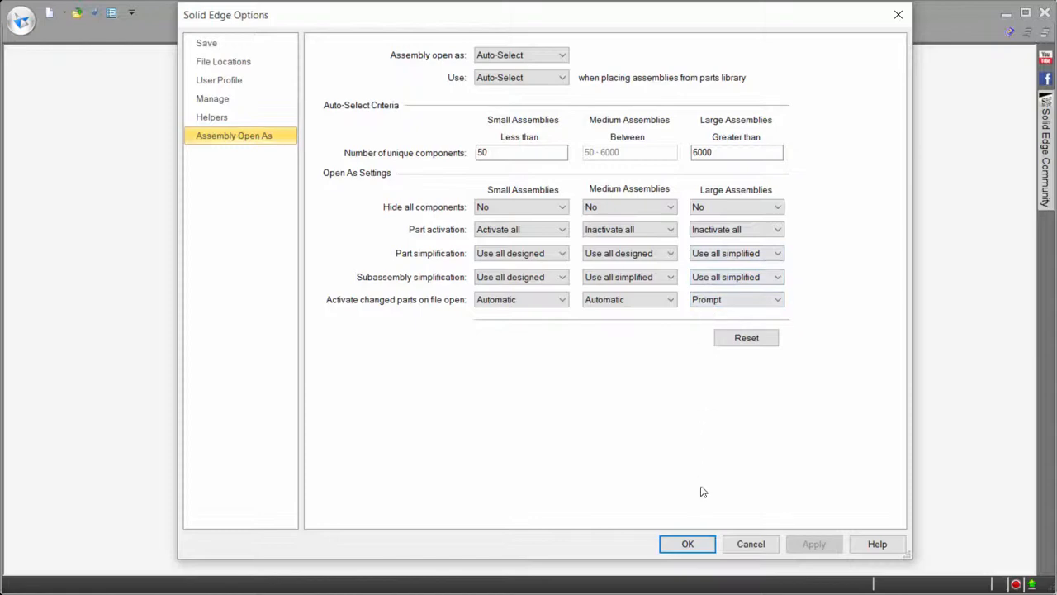
pyautogui.click(692, 545)
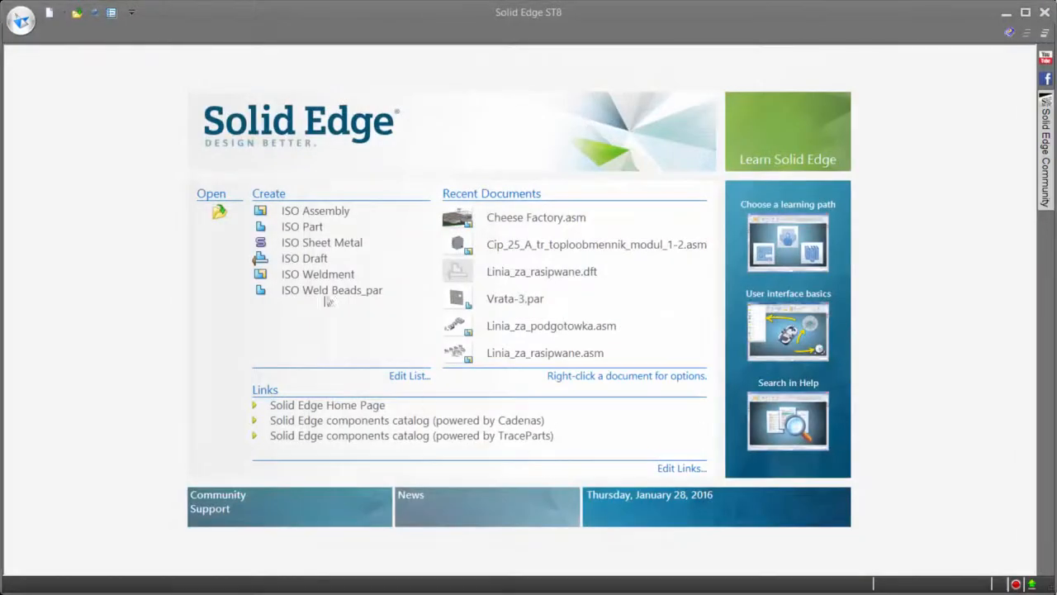
# Browse for a file to open in Components > Multivac - mir and filter the list to Top Level Assembly documents.
pyautogui.click(218, 212)
pyautogui.click(335, 128)
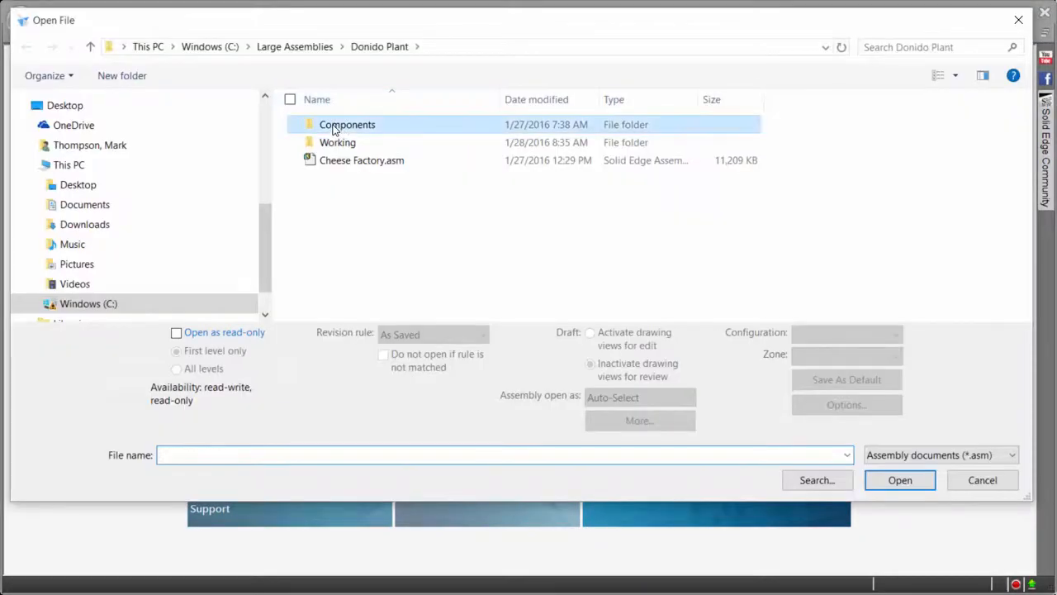
pyautogui.doubleClick(335, 128)
pyautogui.doubleClick(351, 283)
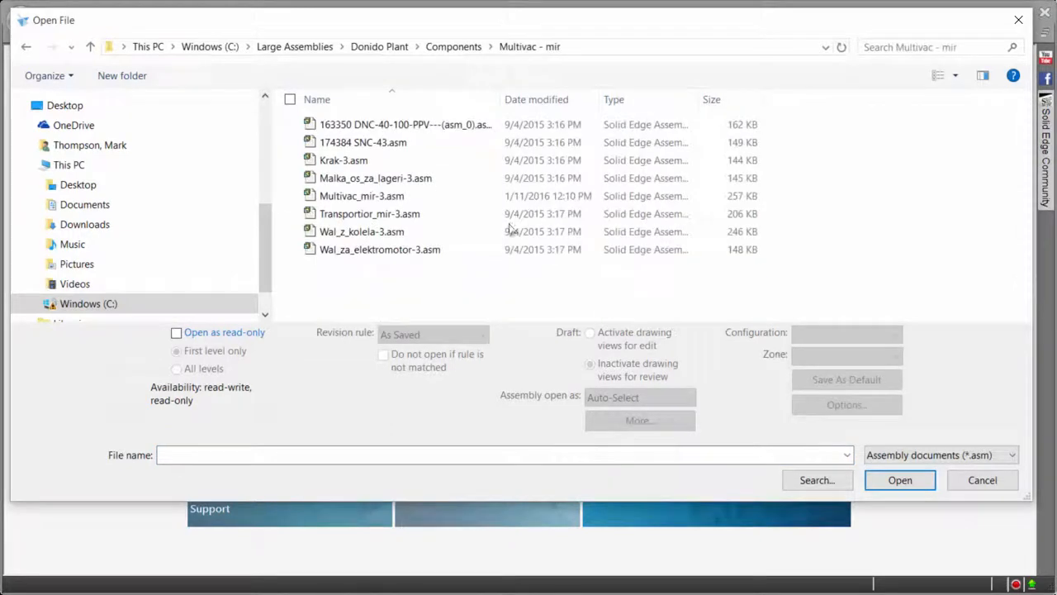
pyautogui.click(944, 455)
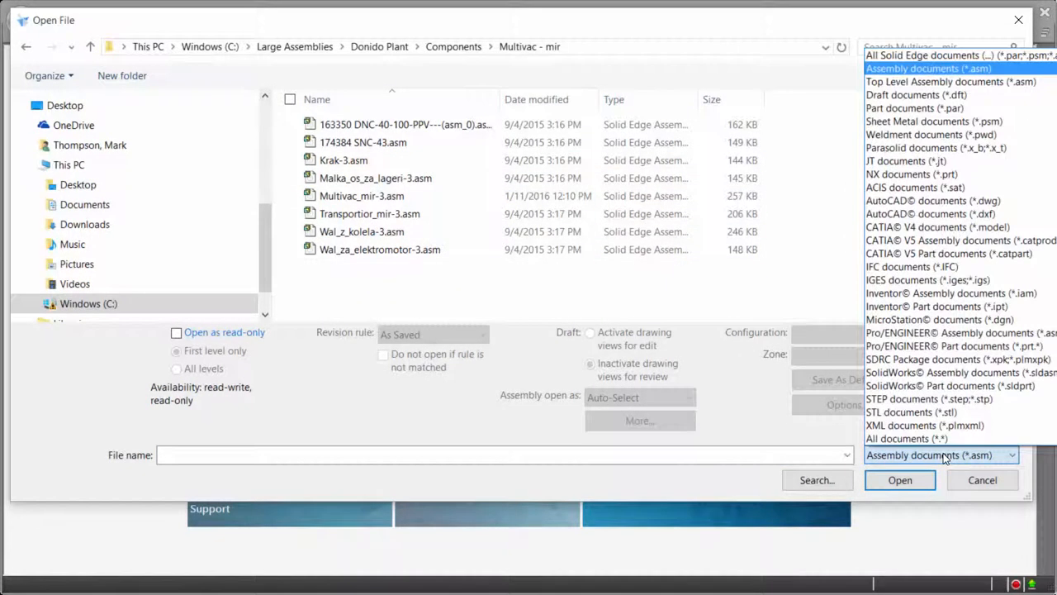
pyautogui.click(941, 83)
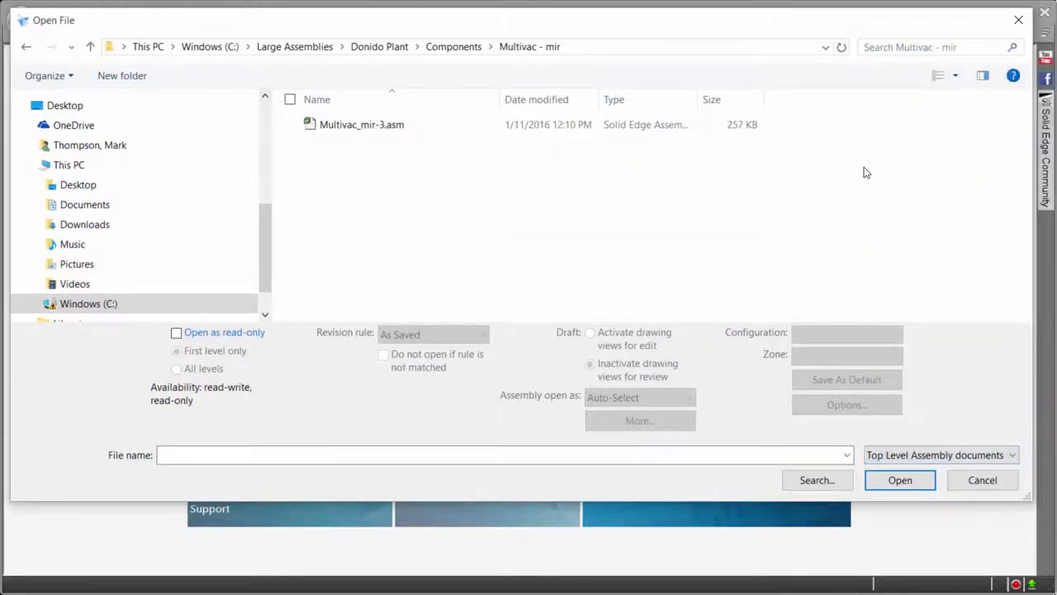
# Open Cheese Factory.asm from the Donido Plant folder and dismiss its assembly statistics.
pyautogui.click(393, 49)
pyautogui.click(357, 162)
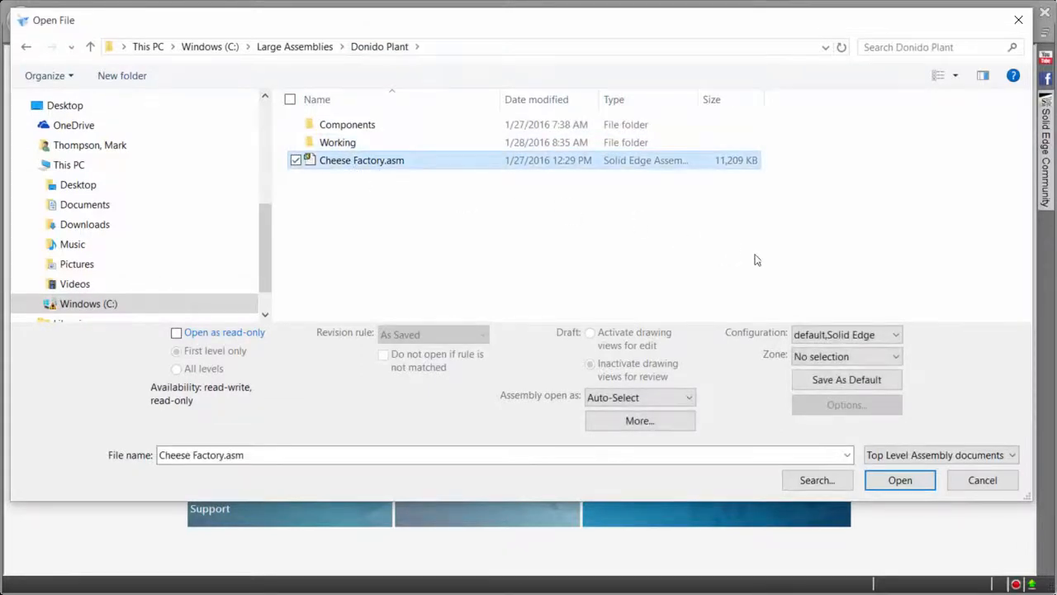
pyautogui.click(900, 480)
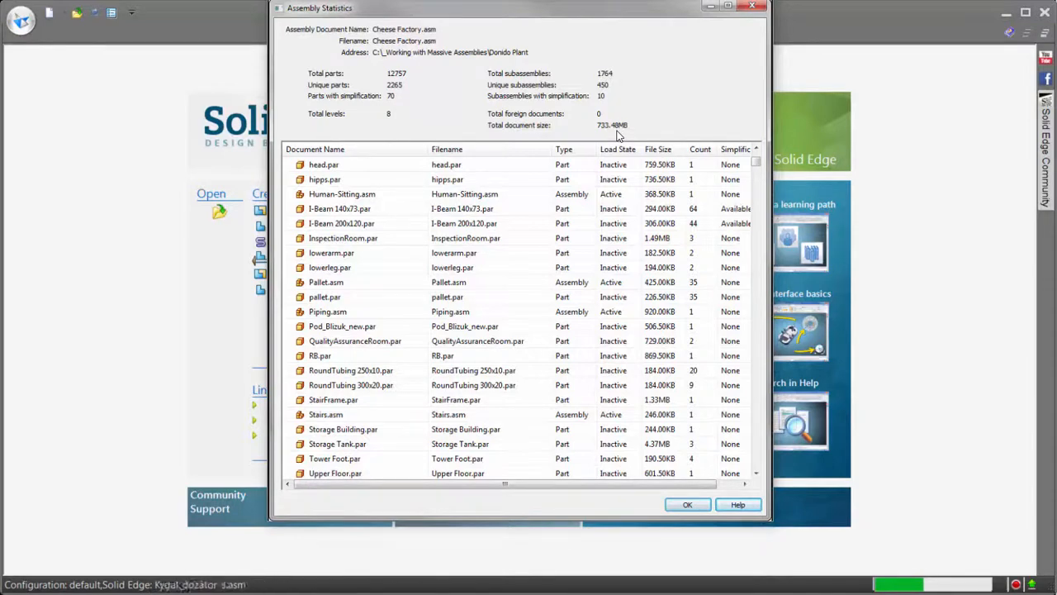
pyautogui.click(751, 7)
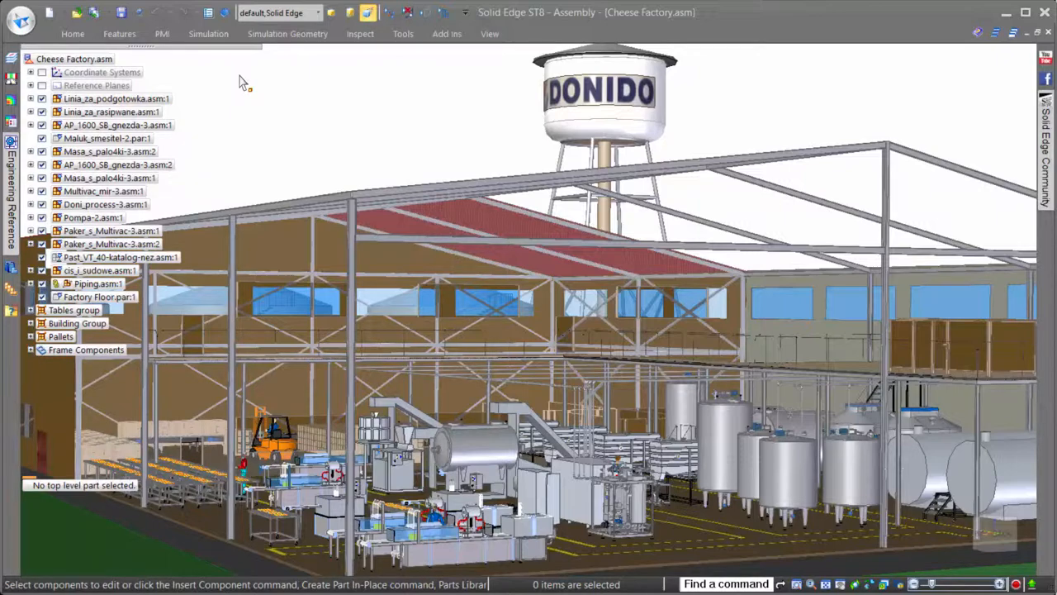
# Select the small parts by size with Smaller and equal to, stepping up to part size 3 and back down before accepting.
pyautogui.click(72, 33)
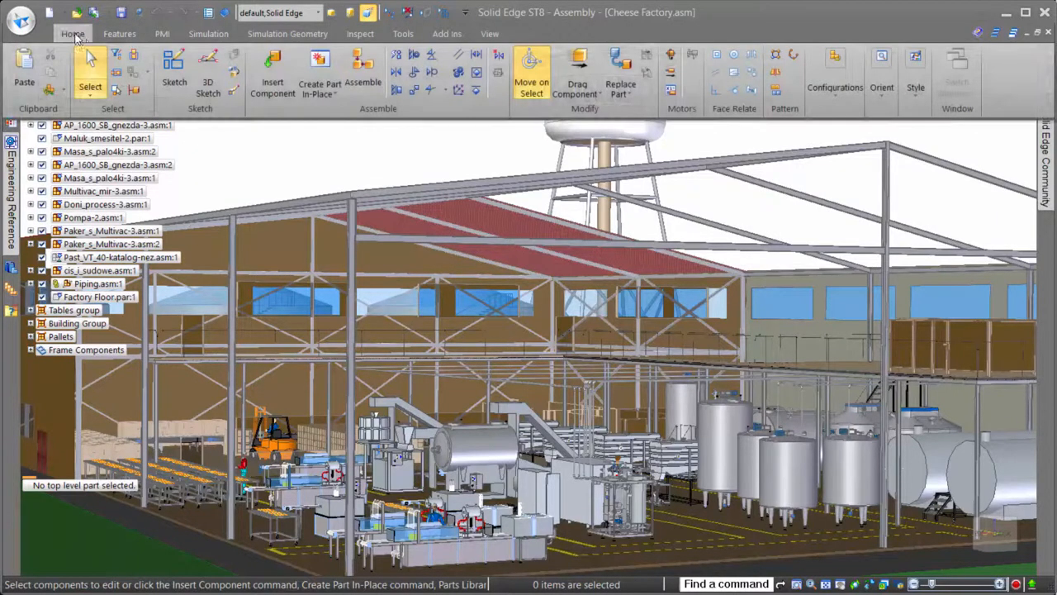
pyautogui.click(311, 149)
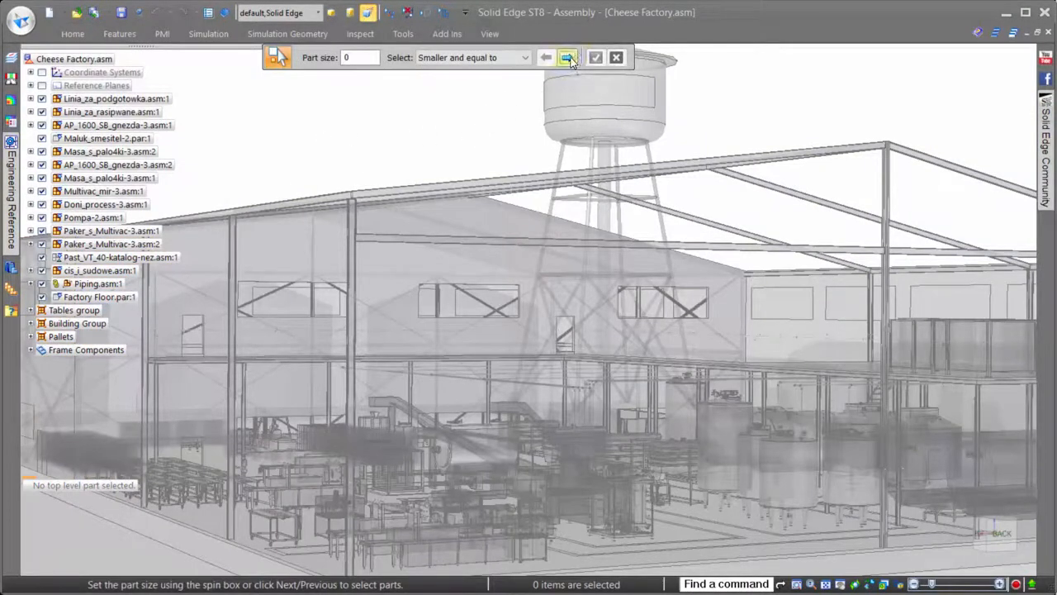
pyautogui.click(567, 58)
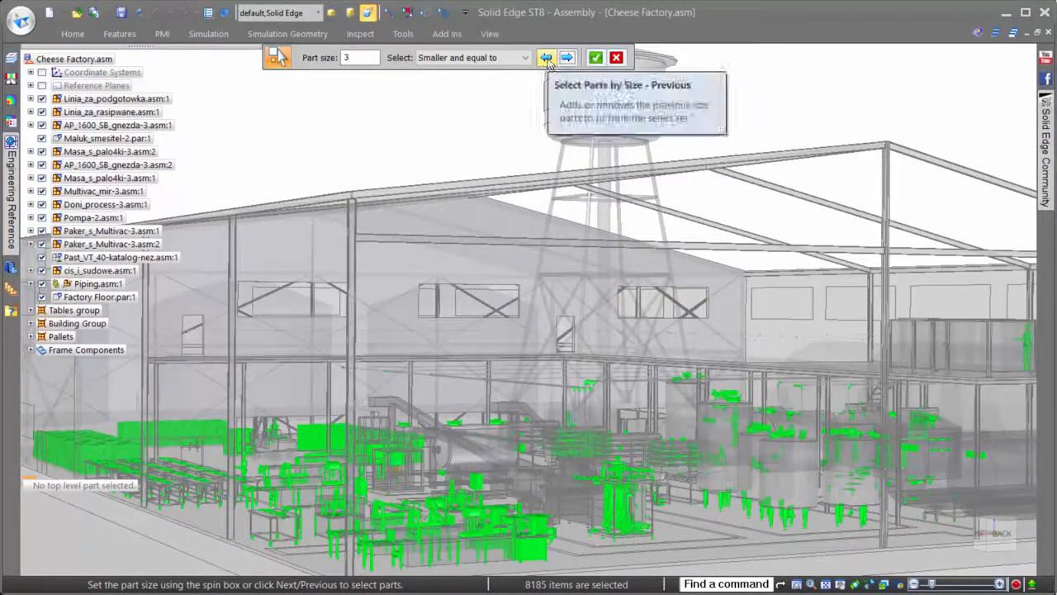
pyautogui.click(546, 59)
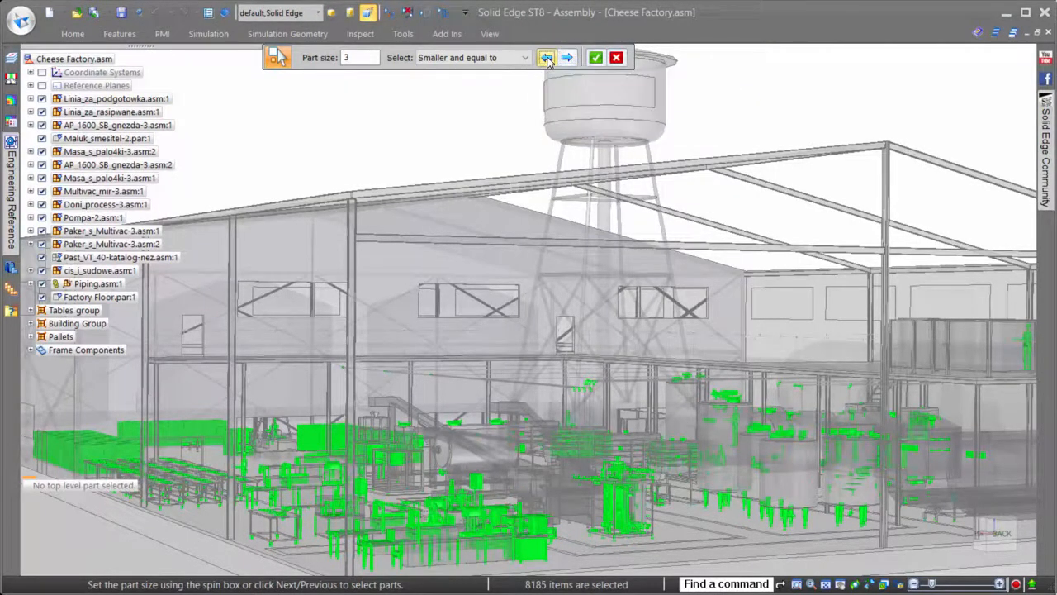
pyautogui.click(598, 61)
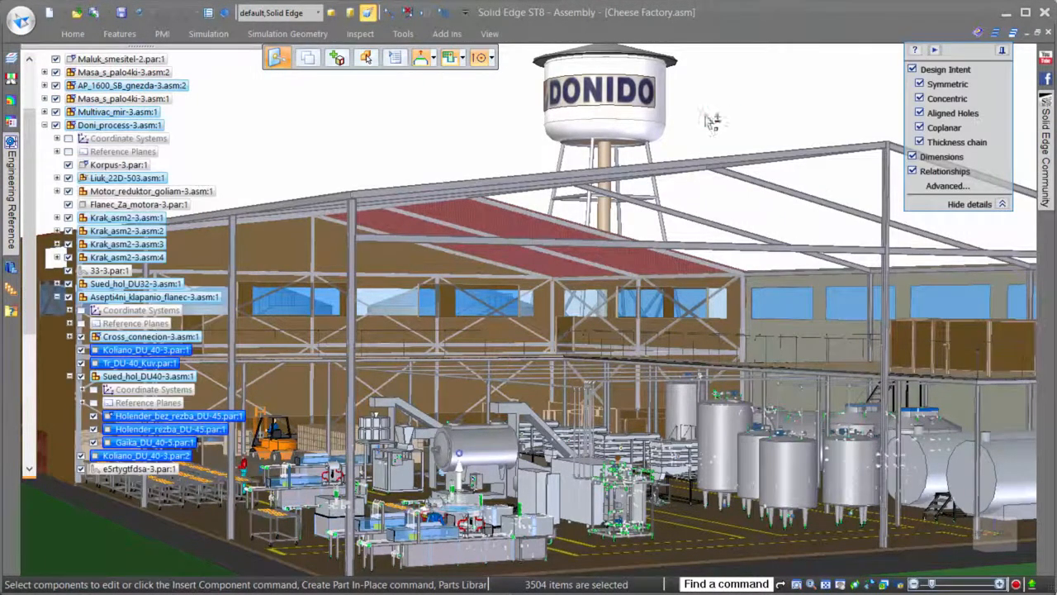
# Hide the selected small parts and collapse Doni_process-3.asm:1 in the assembly tree.
pyautogui.rightClick(706, 120)
pyautogui.click(730, 142)
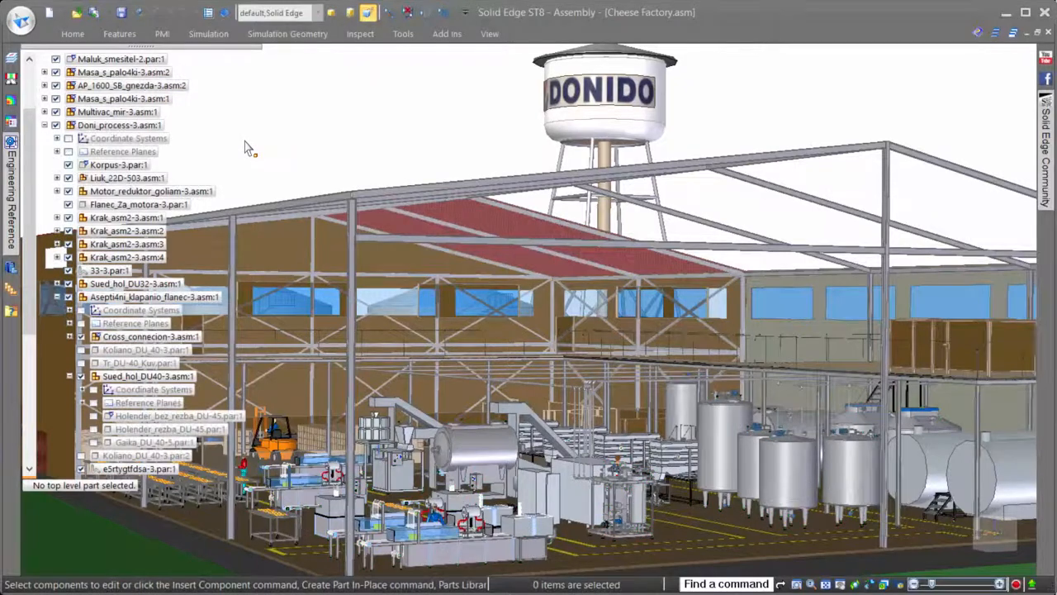
pyautogui.click(45, 126)
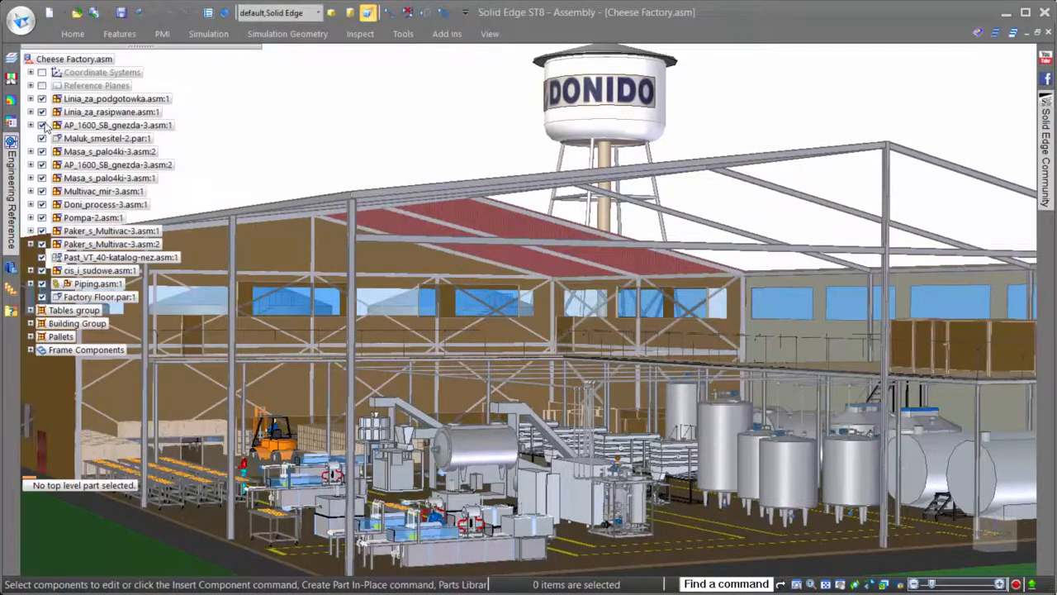
# Apply the Floor Layout display configuration to the Cheese Factory assembly.
pyautogui.click(70, 35)
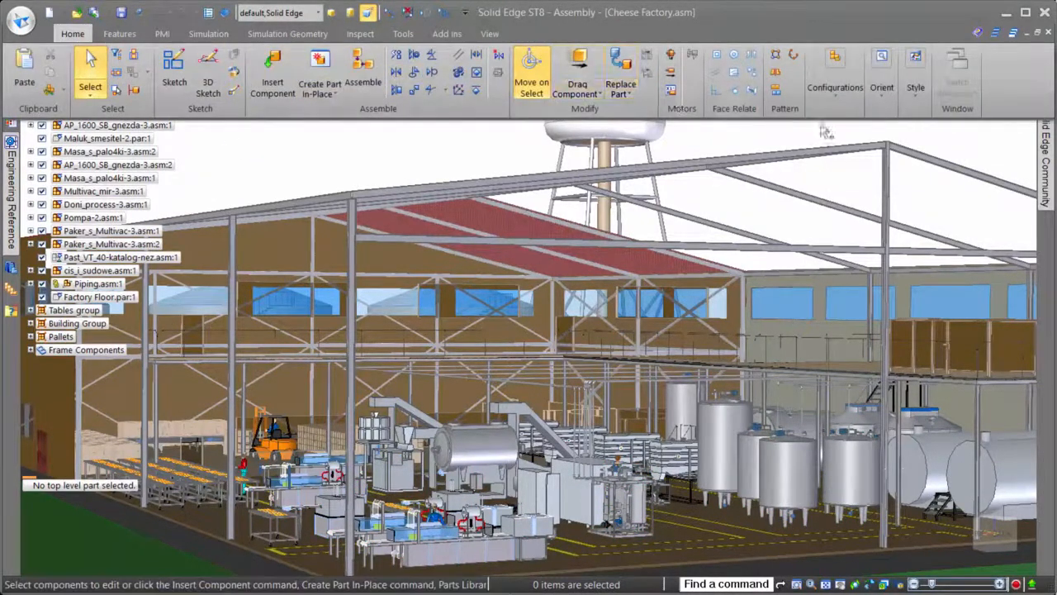
pyautogui.click(842, 95)
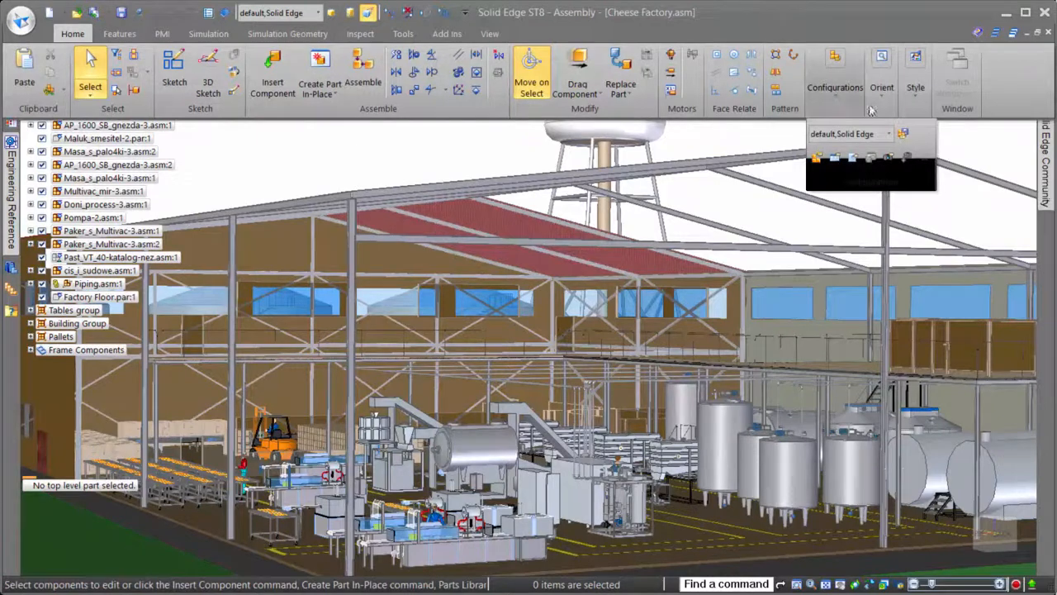
pyautogui.click(925, 158)
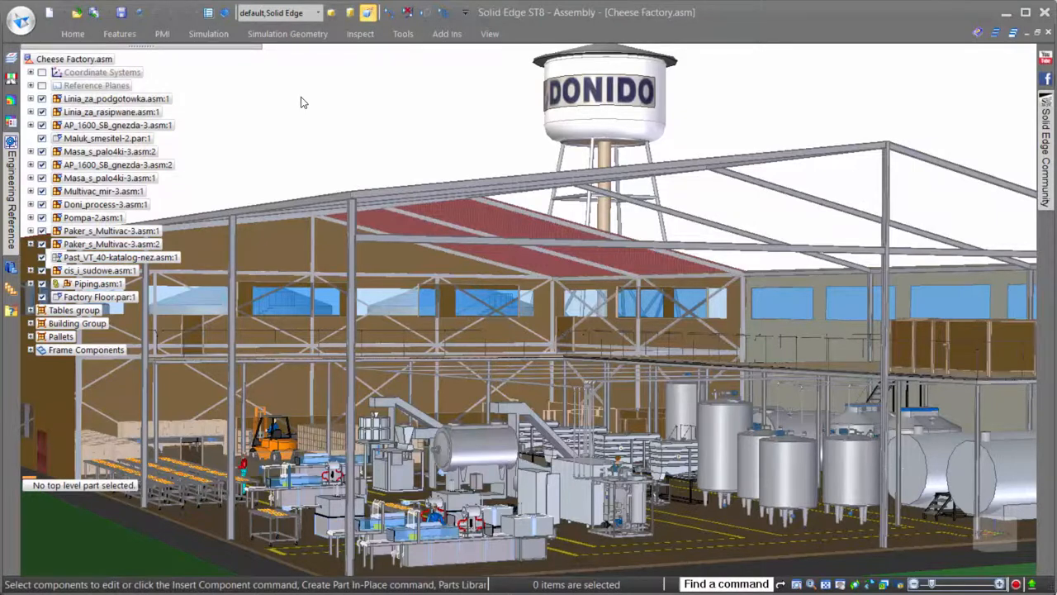
pyautogui.click(318, 14)
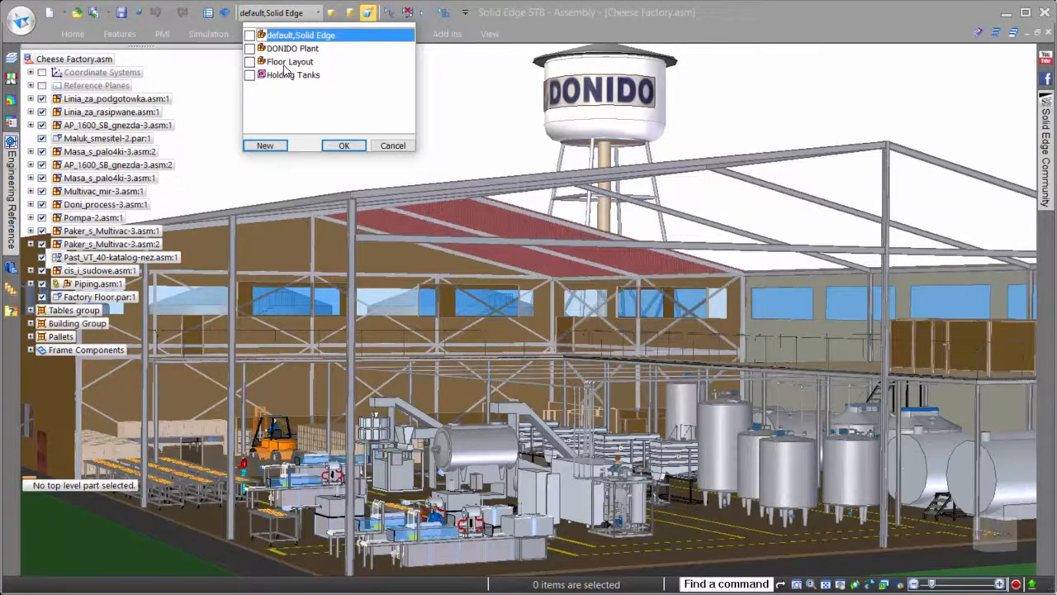
pyautogui.click(286, 63)
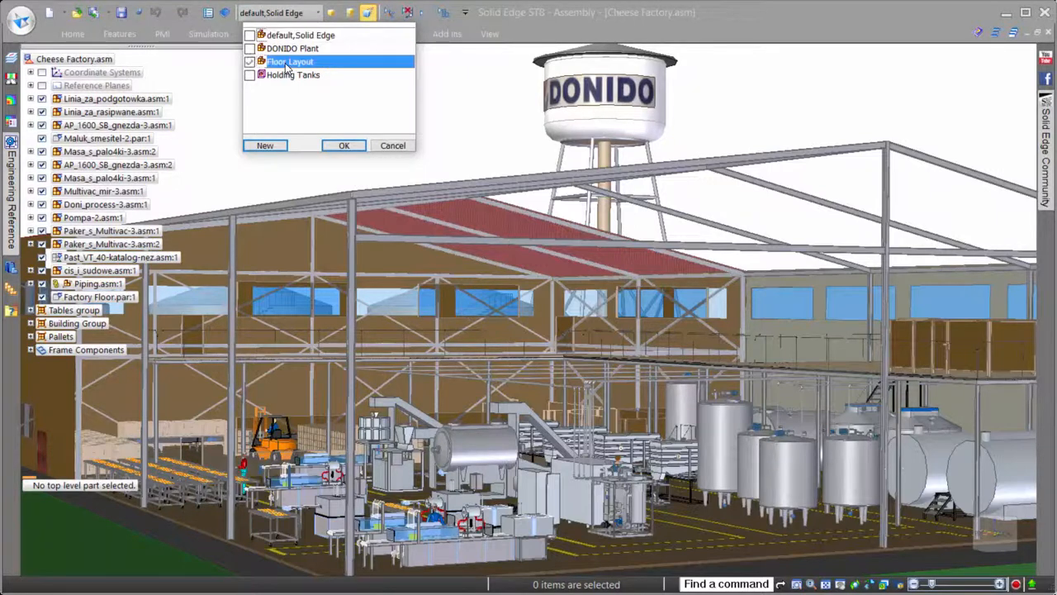
pyautogui.click(346, 146)
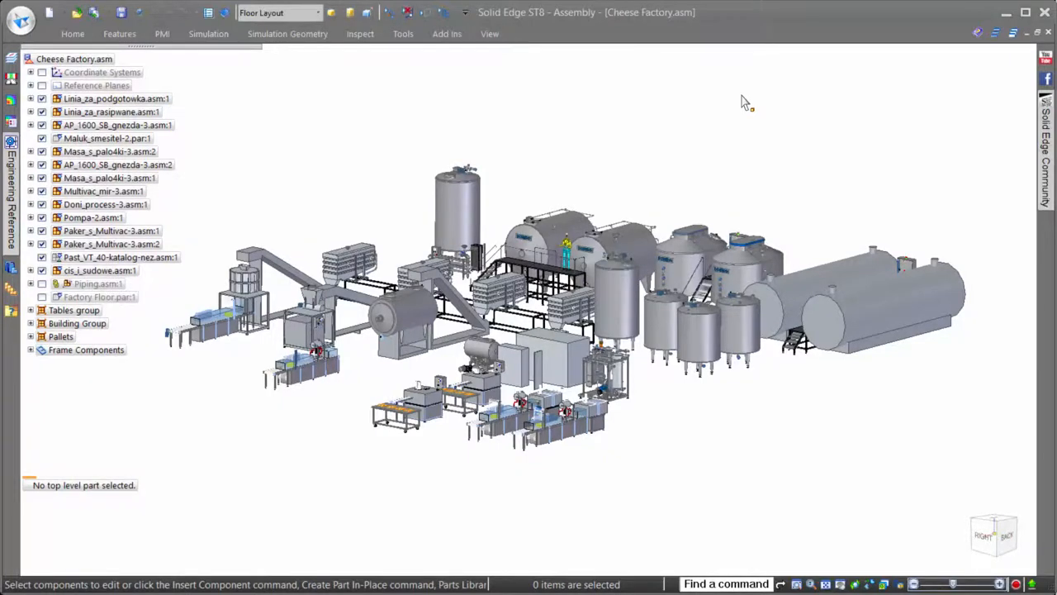
pyautogui.scroll(5, 742, 102)
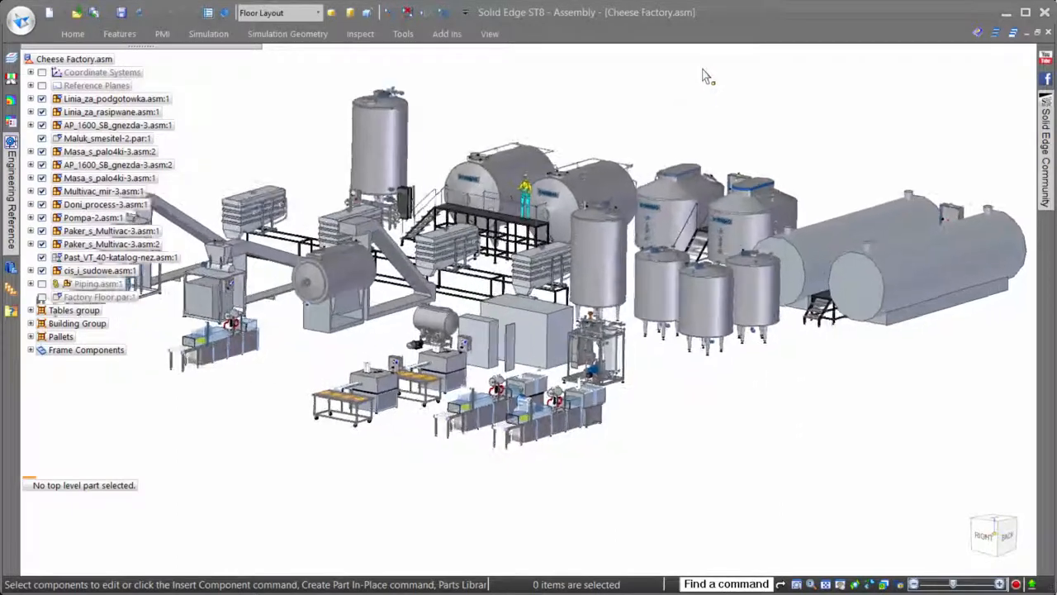
pyautogui.scroll(2, 708, 77)
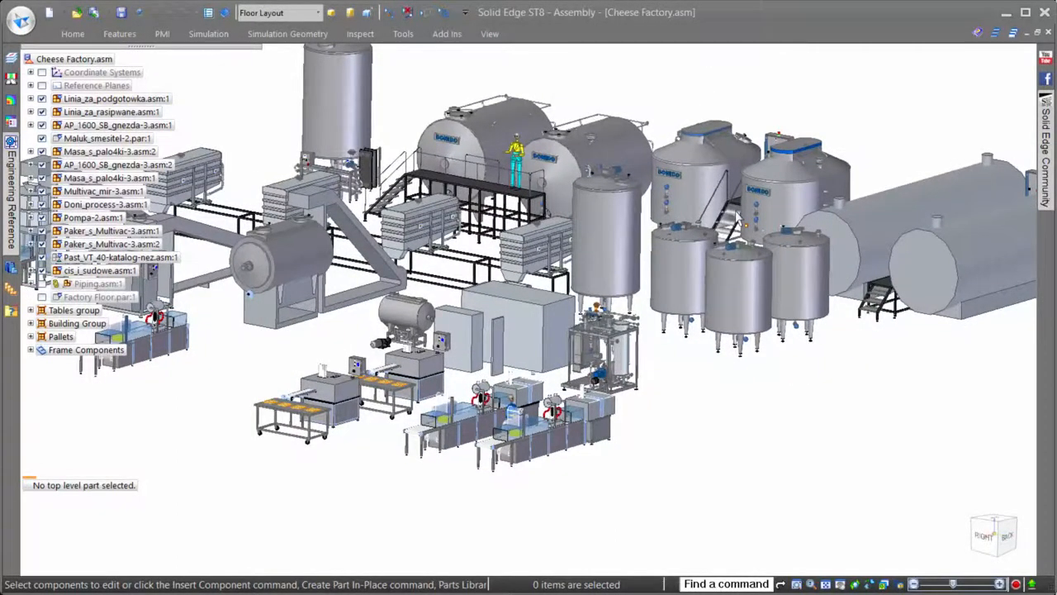
pyautogui.scroll(6, 804, 418)
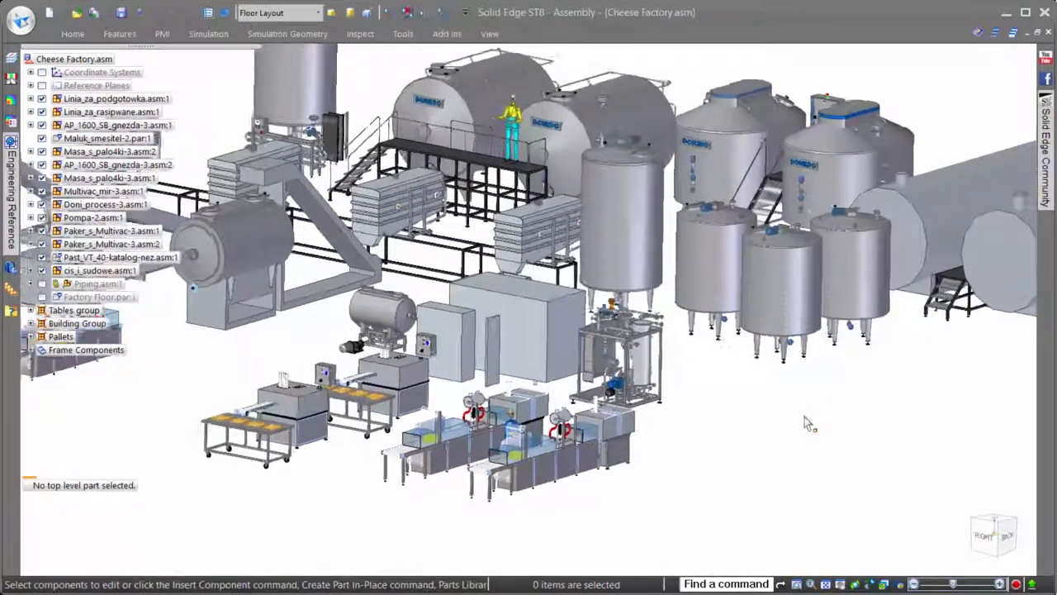
pyautogui.scroll(4, 873, 429)
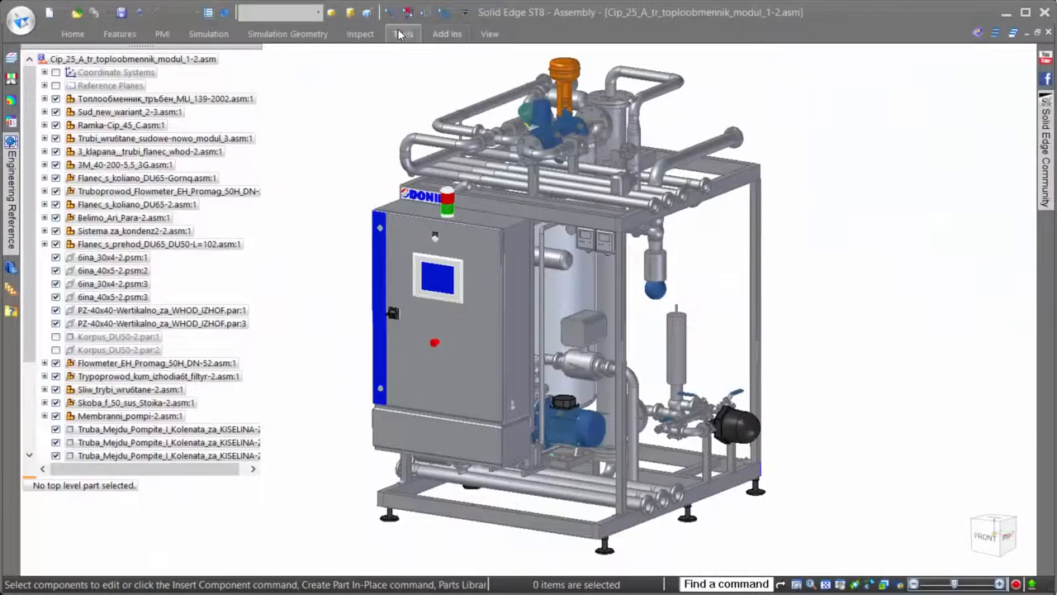
# Switch the Cip_25_A_tr_toploobmennik_modul_1-2 assembly to Simplify and enter the environment for modelling its simplified version.
pyautogui.click(402, 33)
pyautogui.click(37, 72)
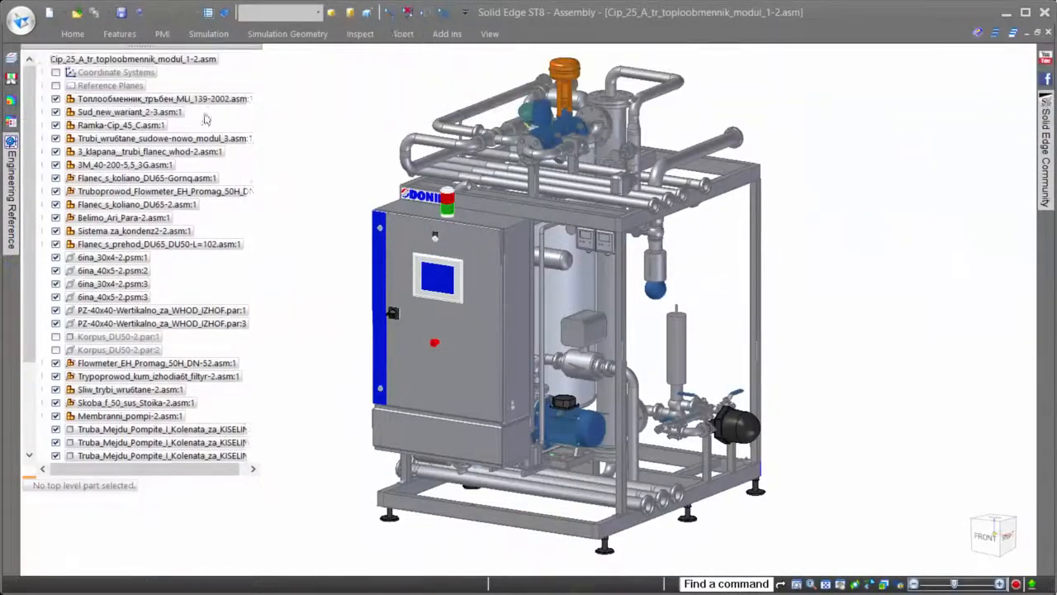
pyautogui.click(403, 33)
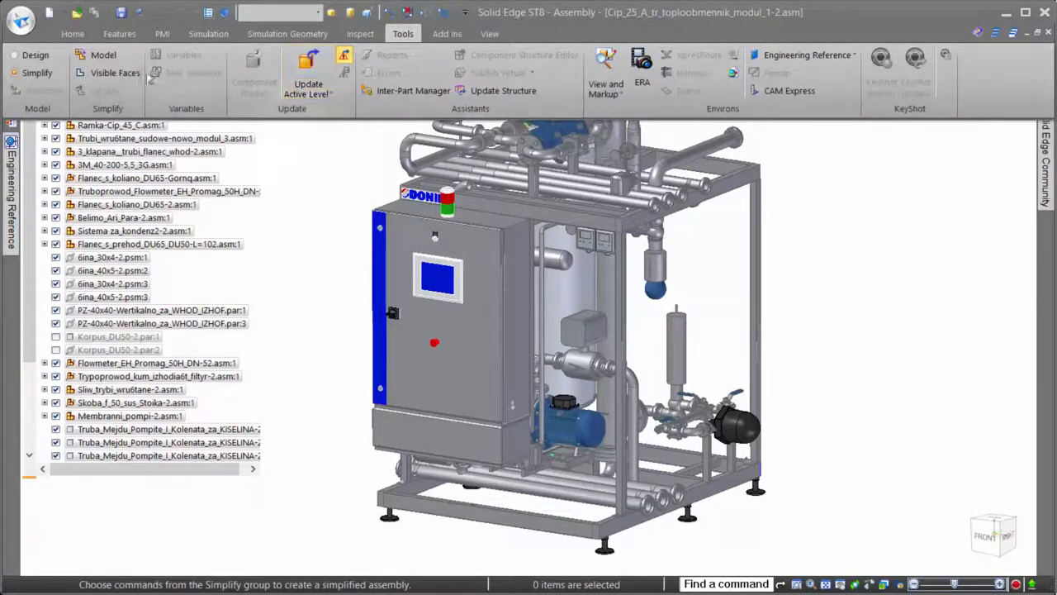
pyautogui.click(93, 55)
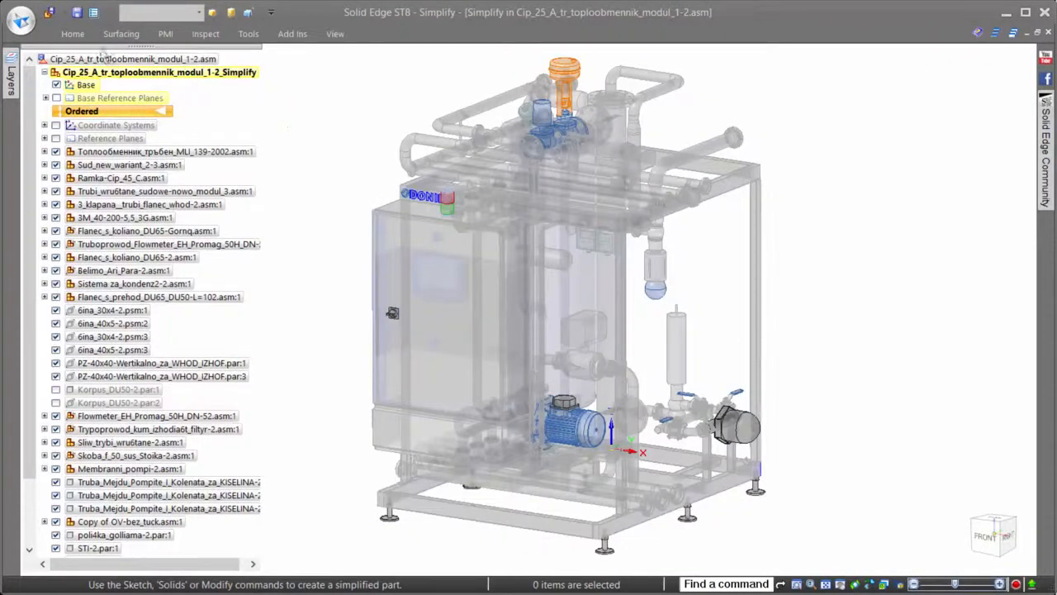
# Enclose the module in a box defined by two base frame members and an upper pipe, oriented to the Top (XY) plane.
pyautogui.click(71, 35)
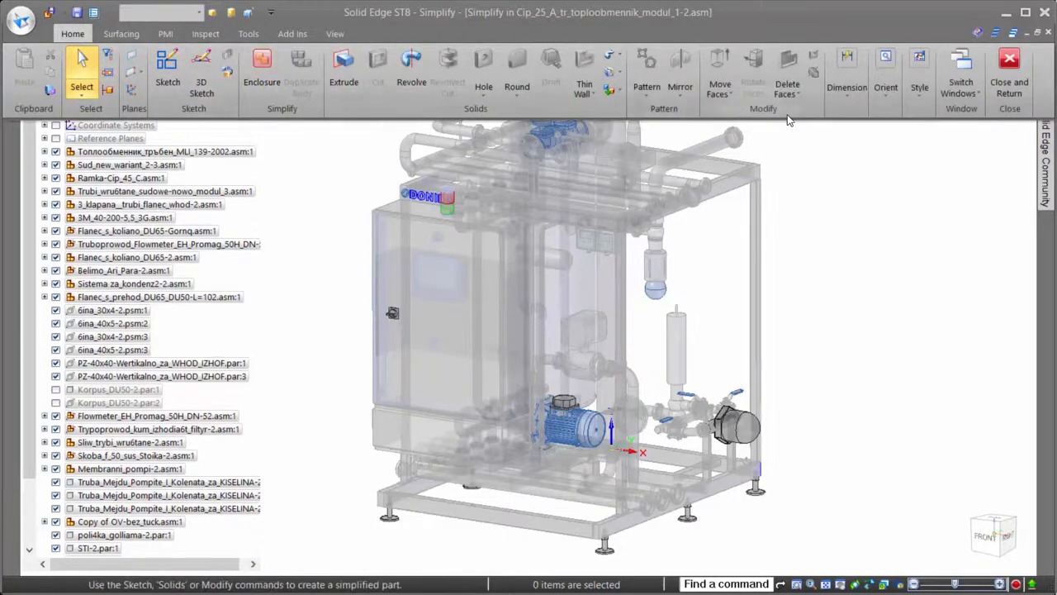
pyautogui.rightClick(812, 234)
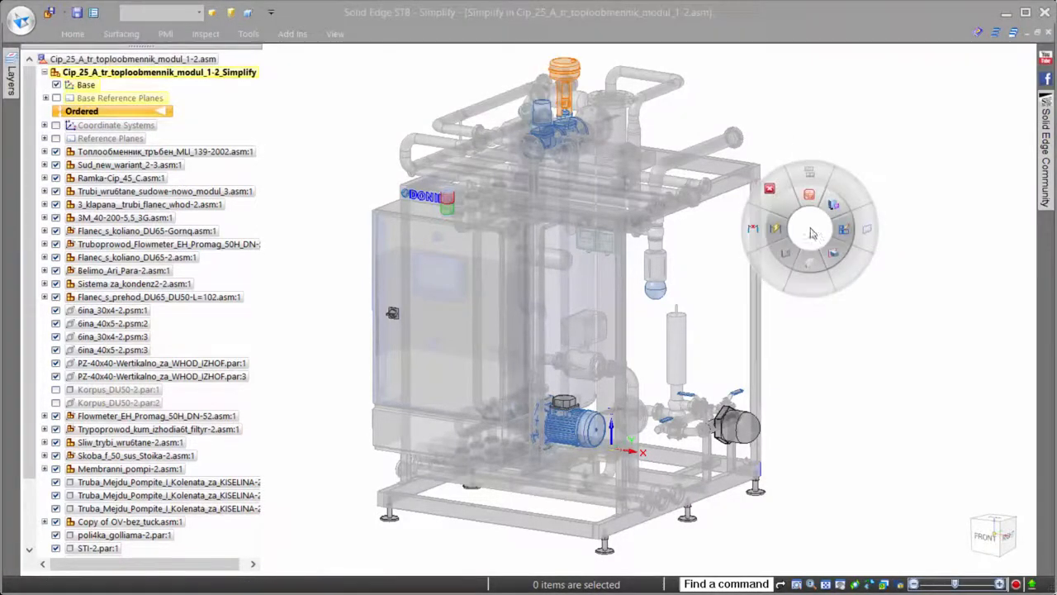
pyautogui.click(809, 198)
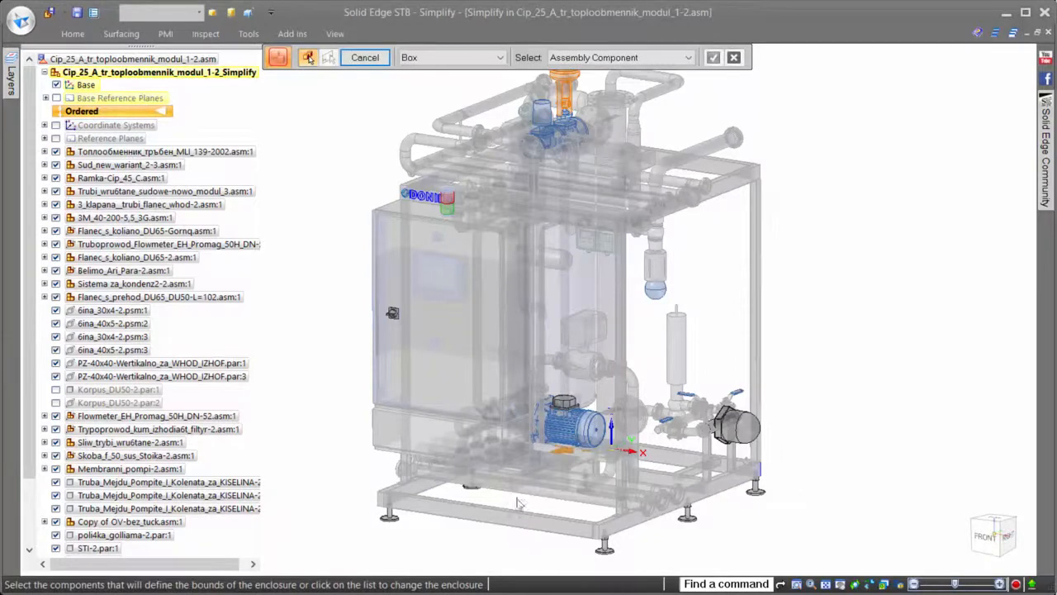
pyautogui.click(492, 522)
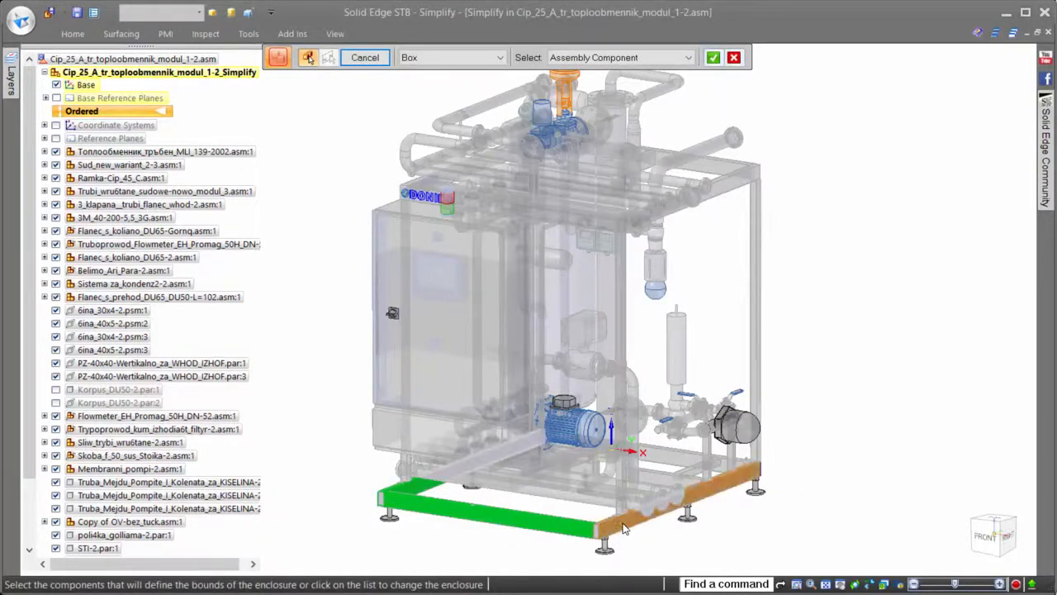
pyautogui.click(639, 501)
pyautogui.click(496, 116)
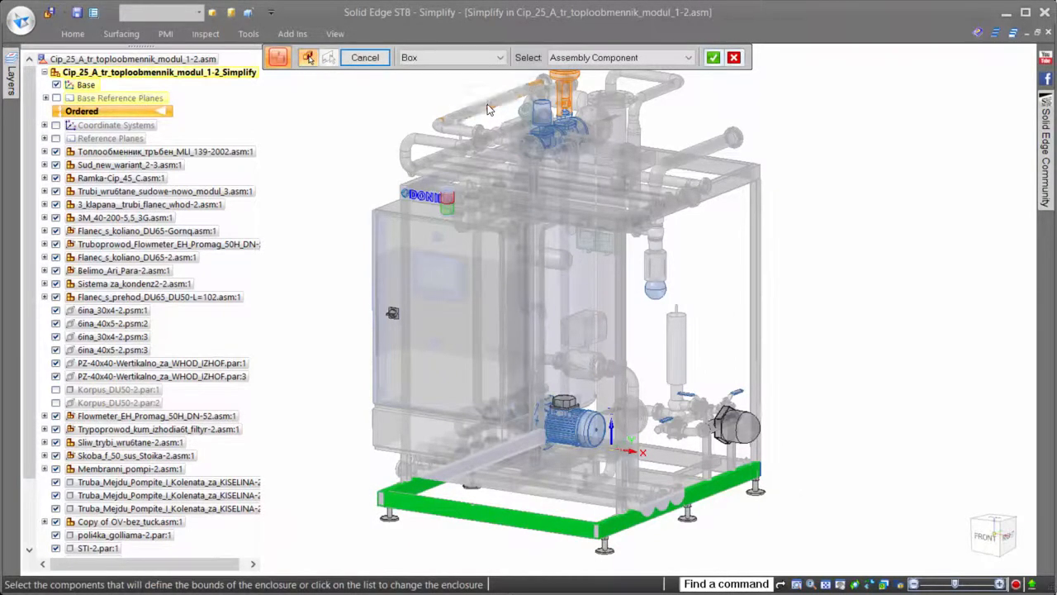
pyautogui.rightClick(352, 107)
pyautogui.click(45, 98)
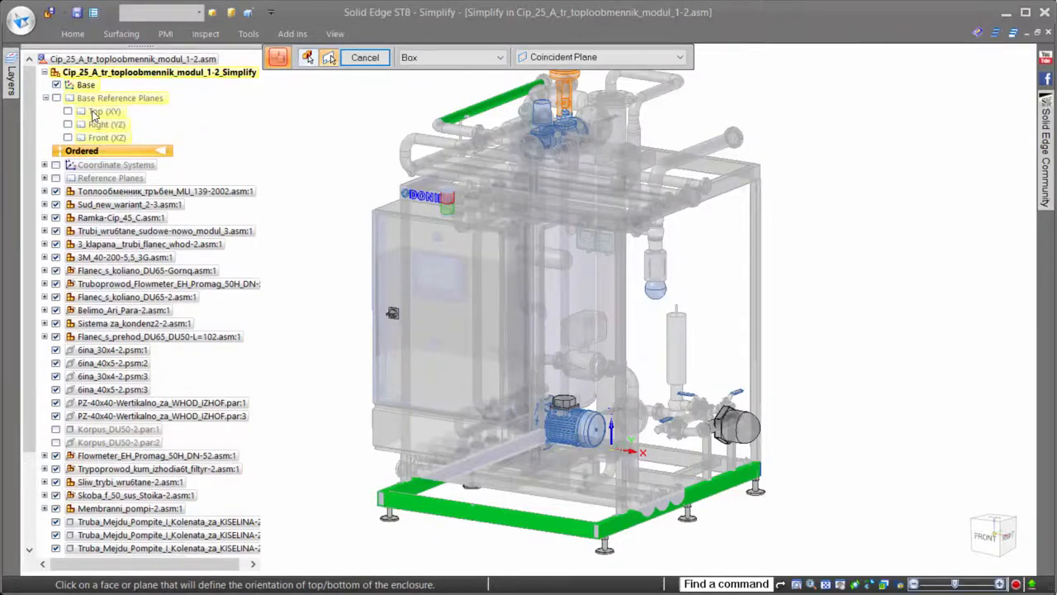
pyautogui.click(104, 111)
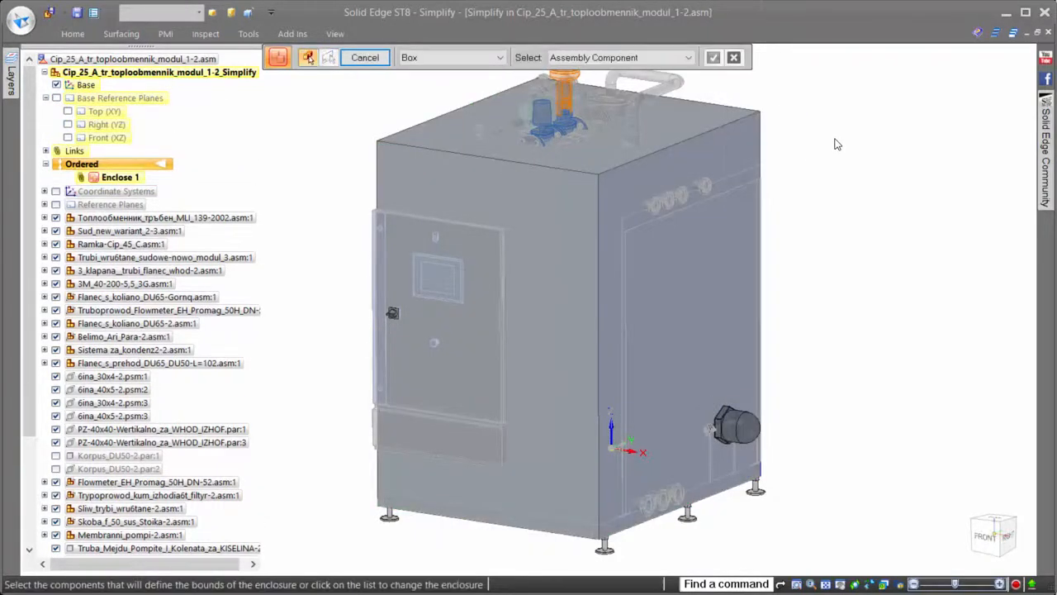
# Add an Inside Cylinder enclosure around the orange valve actuator, oriented to the top face of the box enclosure.
pyautogui.scroll(5, 843, 132)
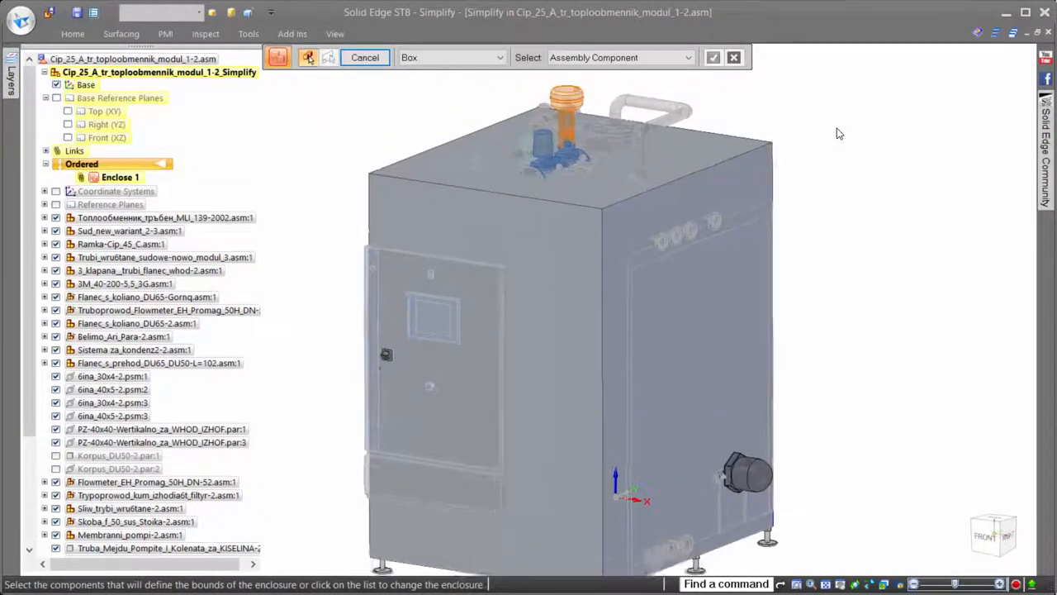
pyautogui.click(495, 59)
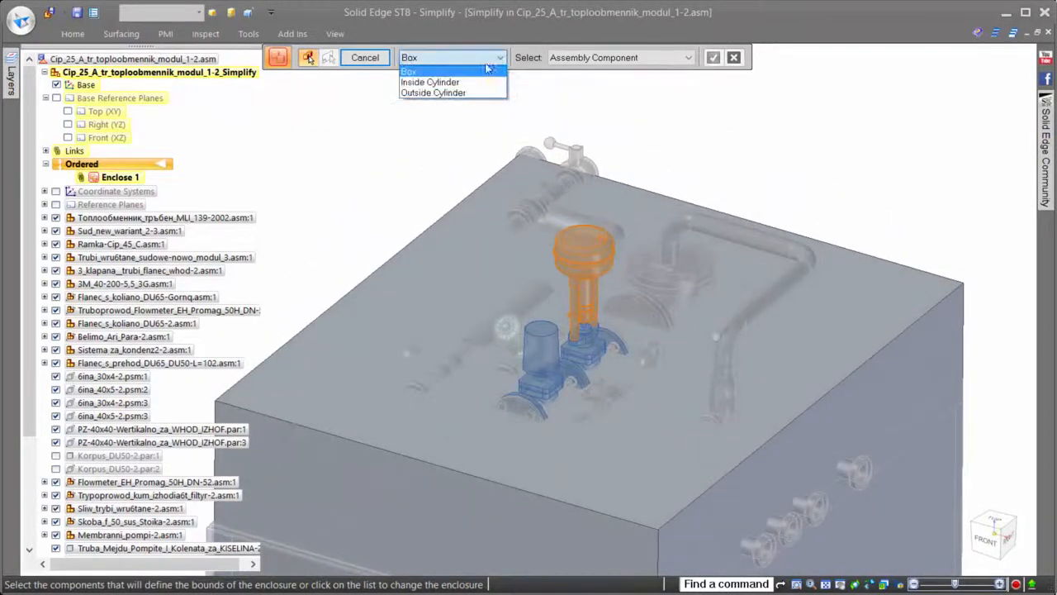
pyautogui.click(434, 81)
pyautogui.click(597, 258)
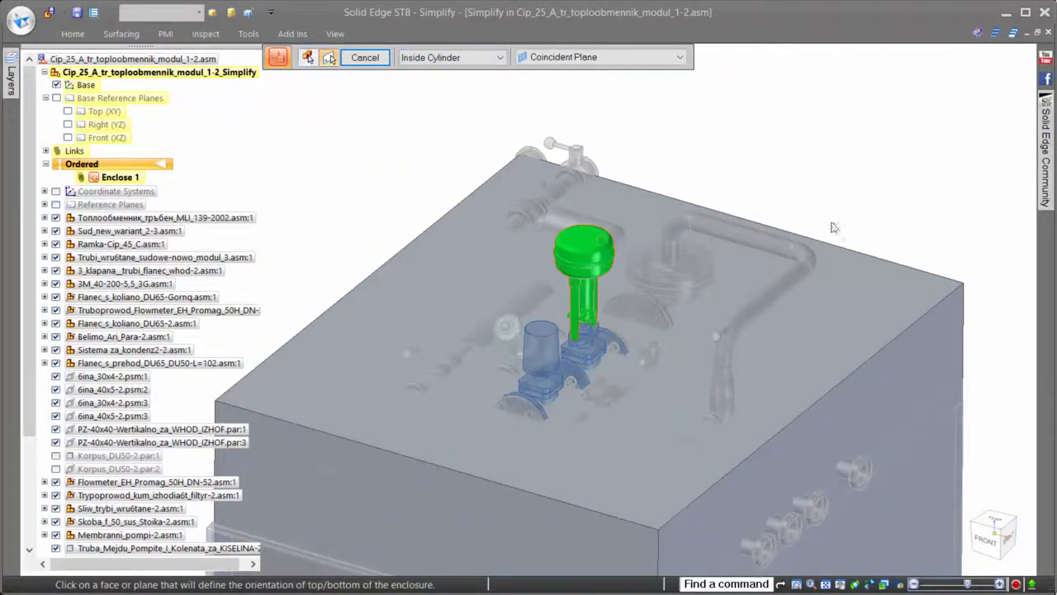
pyautogui.click(838, 285)
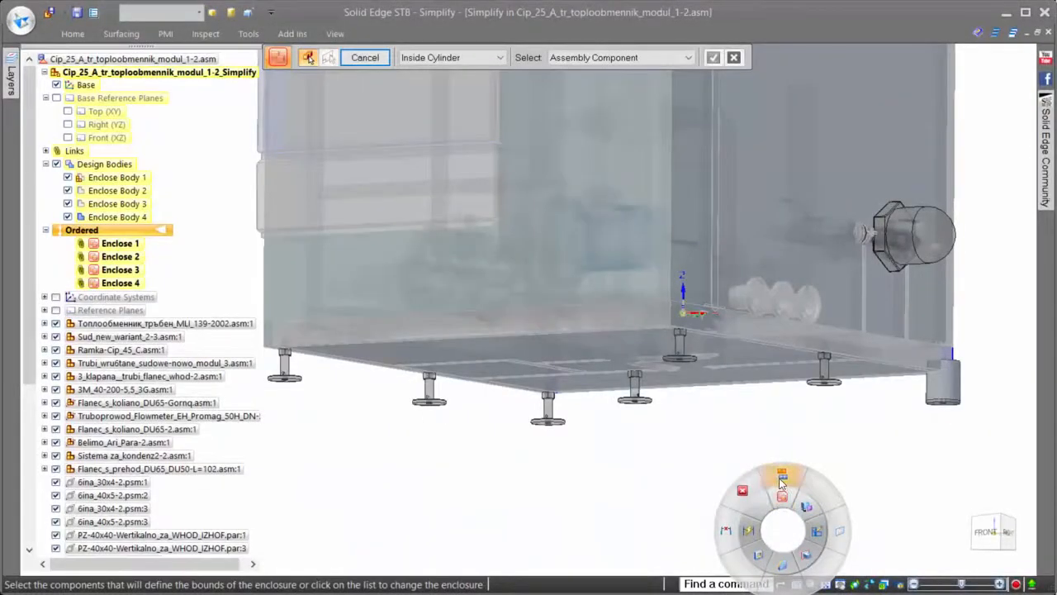
# Duplicate the corner foot's cylindrical enclosure body onto all matching feet, using that foot's base plate as the reference component.
pyautogui.click(783, 484)
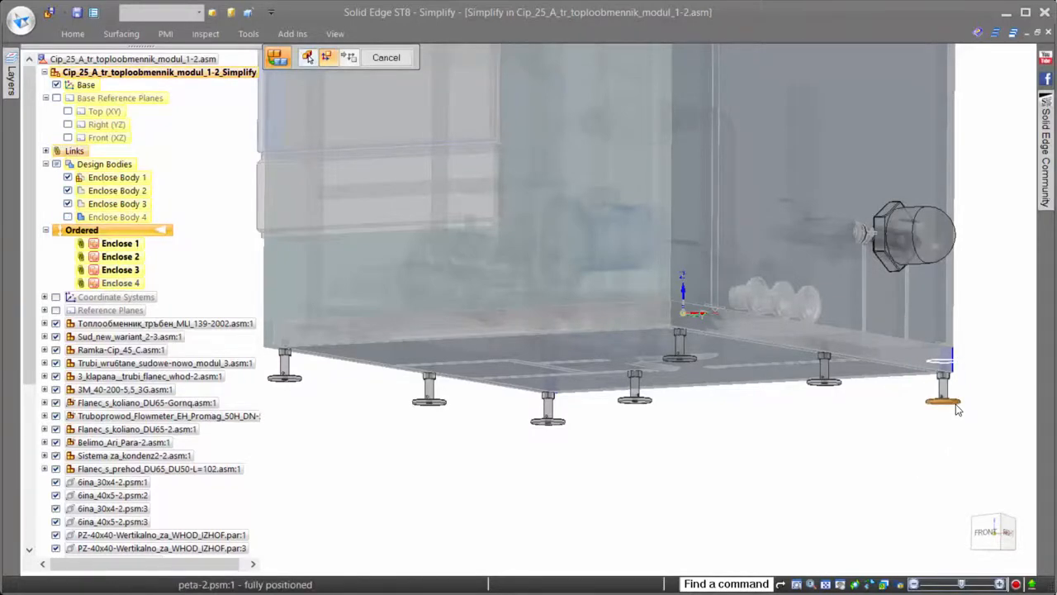
pyautogui.click(941, 404)
pyautogui.click(487, 133)
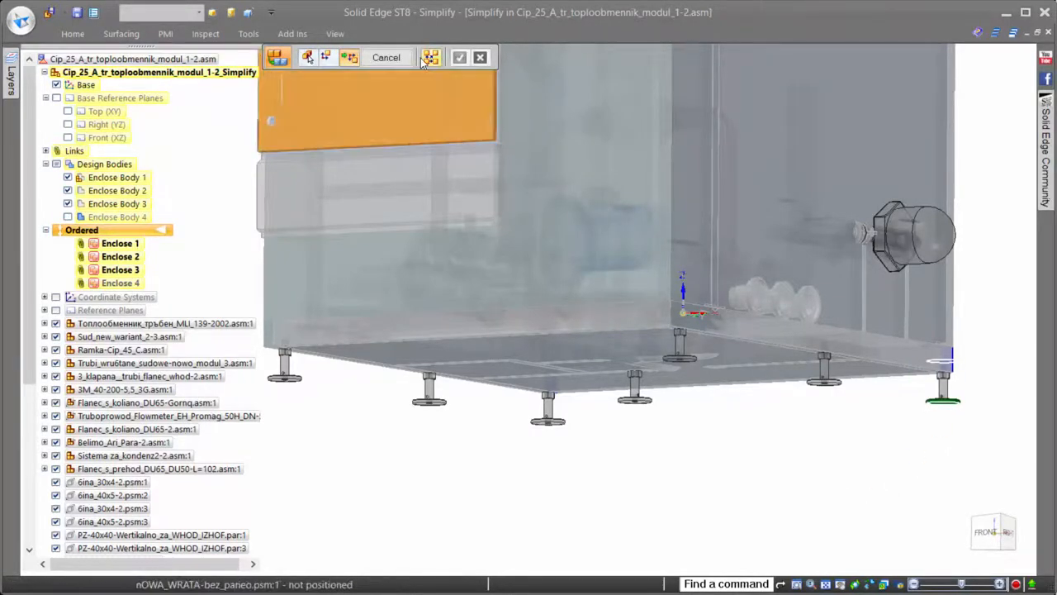
pyautogui.click(431, 56)
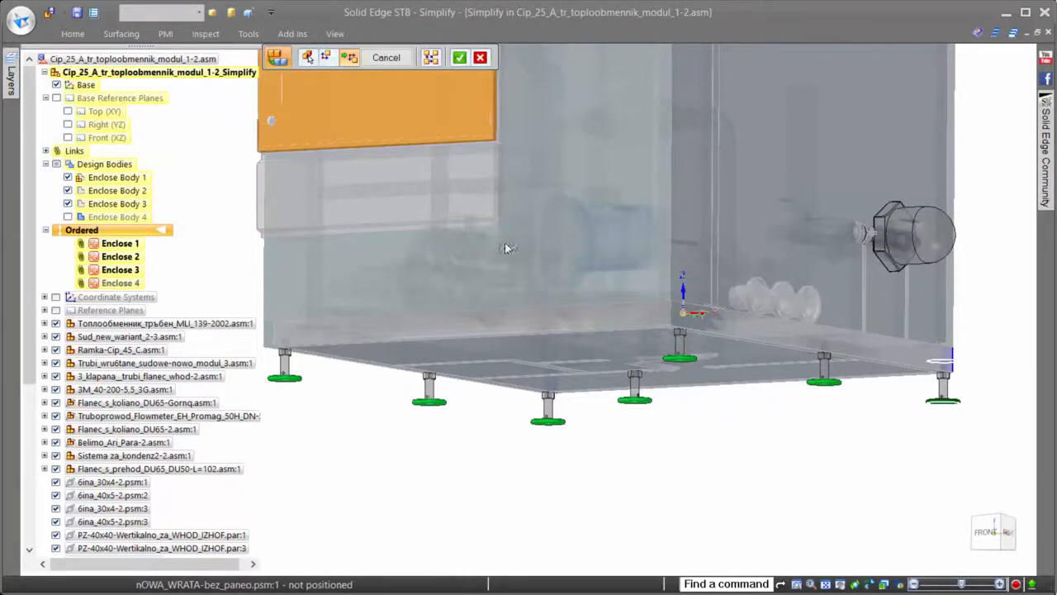
pyautogui.rightClick(815, 524)
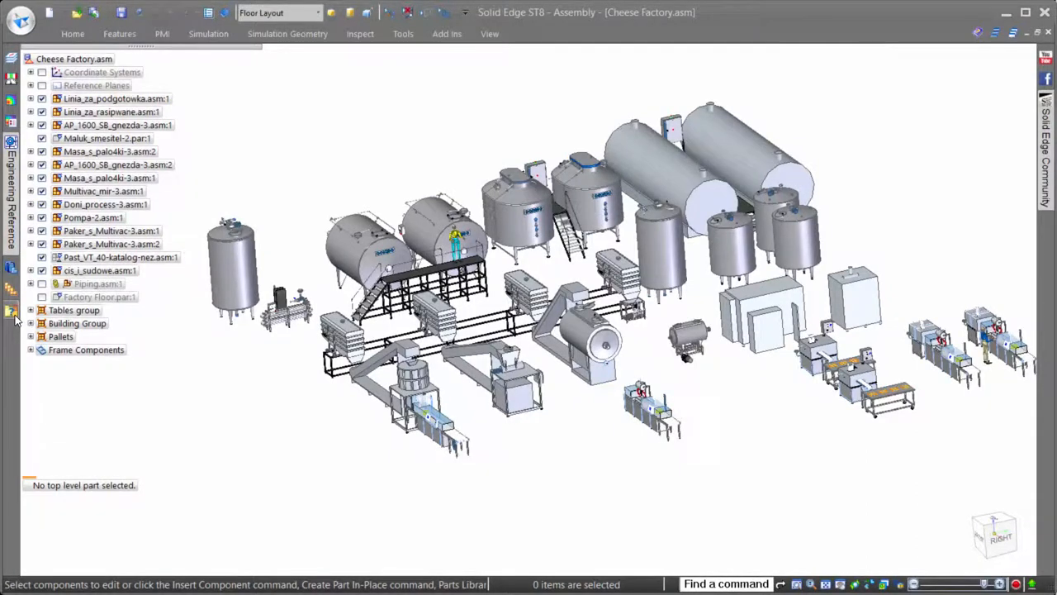
# Show only the Holding Tanks zone and move its platform-side face inward to exclude the stairs and access platform.
pyautogui.click(13, 314)
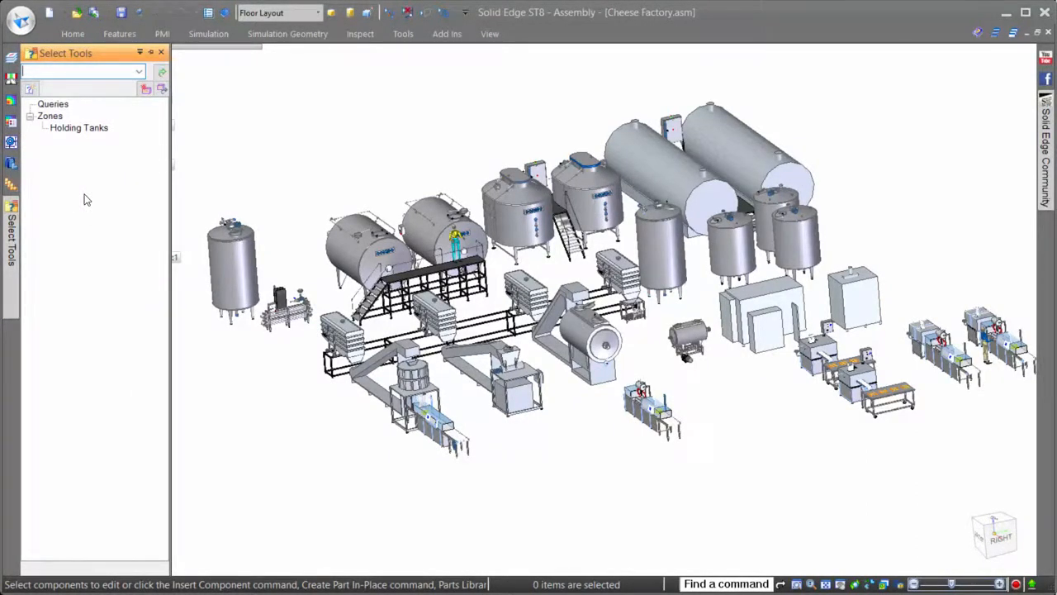
pyautogui.doubleClick(83, 128)
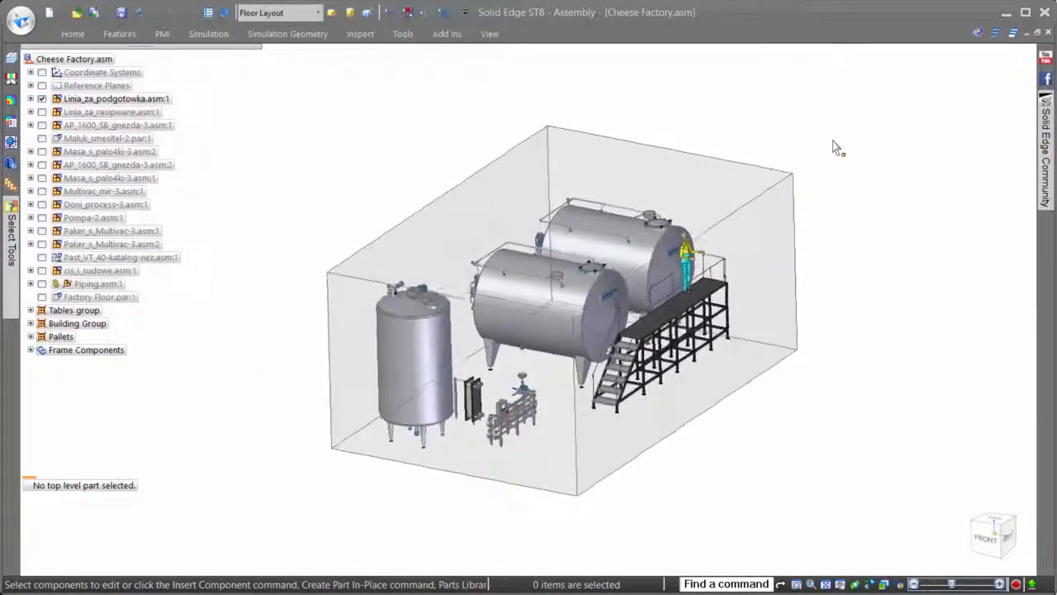
pyautogui.click(794, 221)
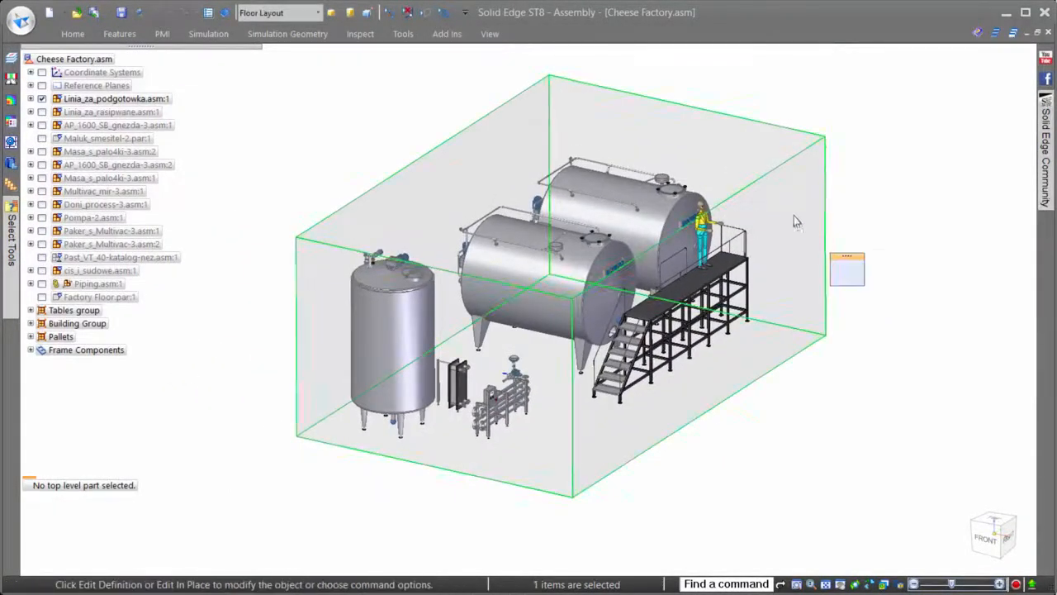
pyautogui.click(847, 266)
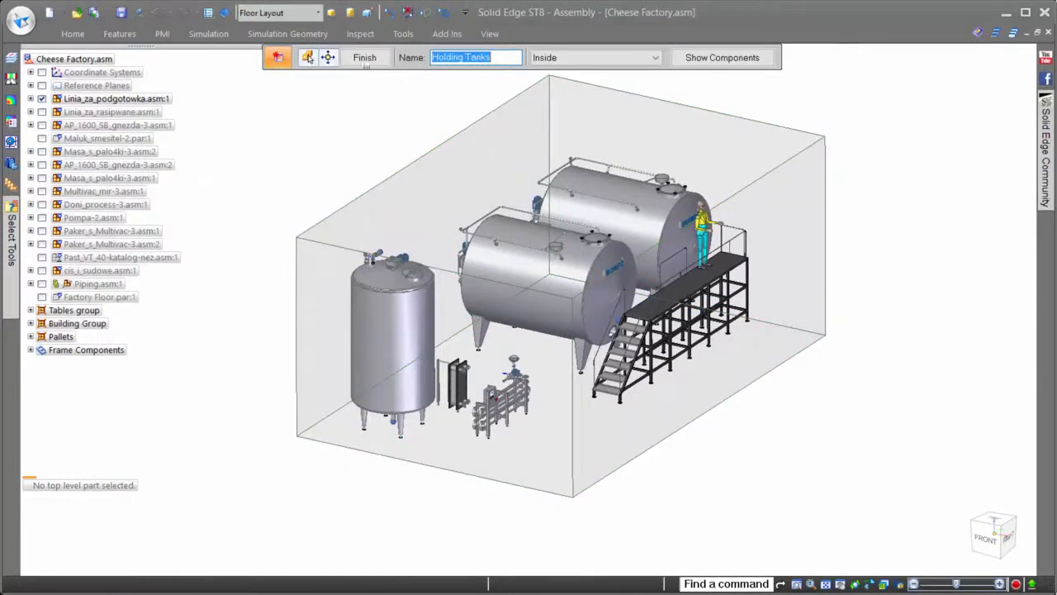
pyautogui.click(365, 60)
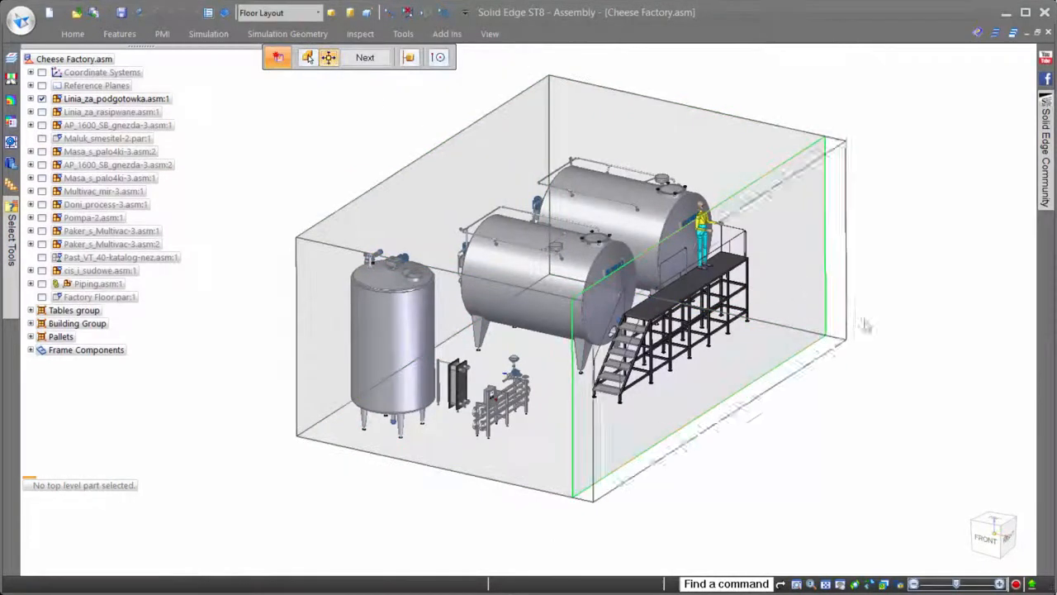
pyautogui.moveTo(814, 229); pyautogui.dragTo(717, 219, button='middle')
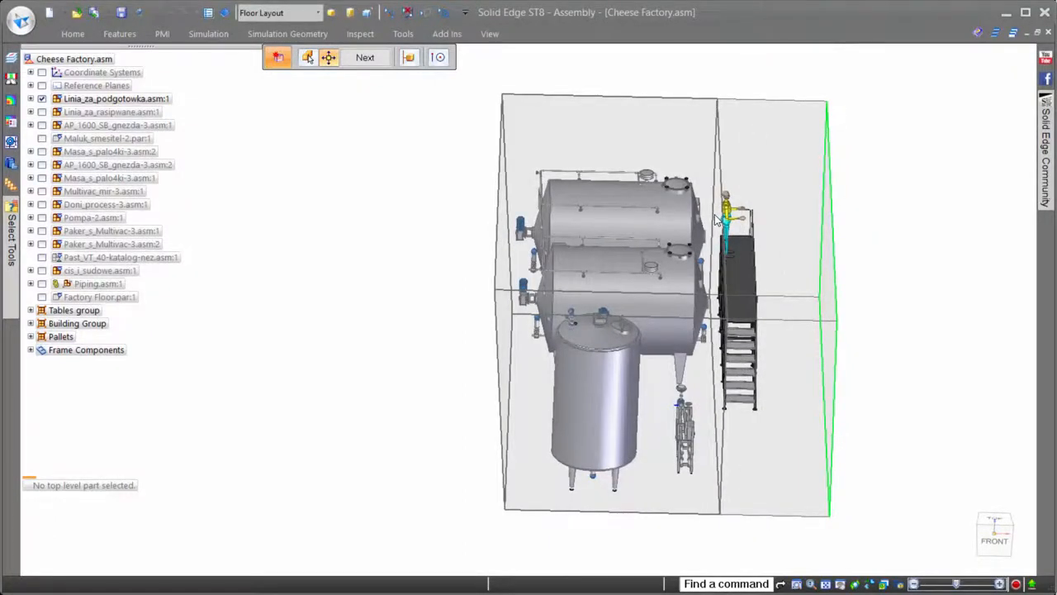
pyautogui.click(716, 216)
pyautogui.moveTo(857, 171); pyautogui.dragTo(857, 218, button='middle')
pyautogui.rightClick(857, 217)
pyautogui.rightClick(857, 218)
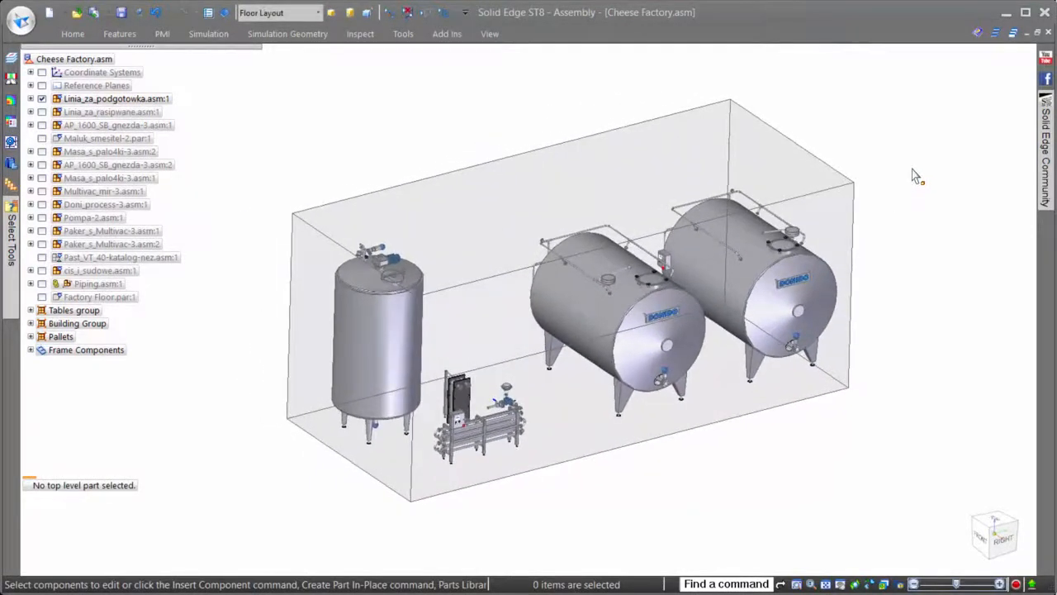
# Review the zone choices for opening Cheese Factory.asm and leave without opening the file.
pyautogui.click(76, 13)
pyautogui.click(382, 177)
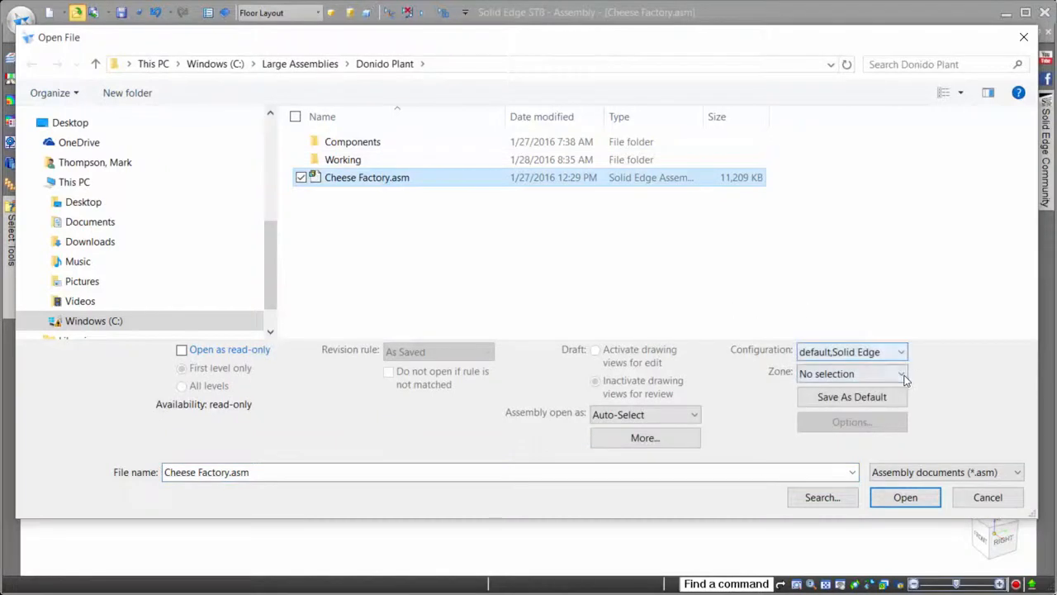
pyautogui.click(901, 374)
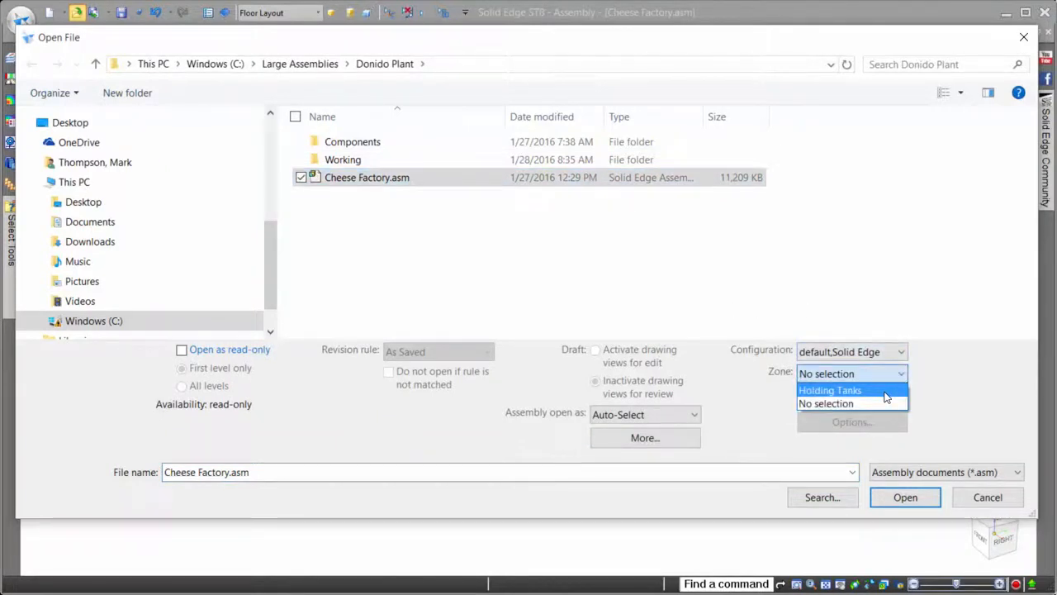
pyautogui.click(981, 387)
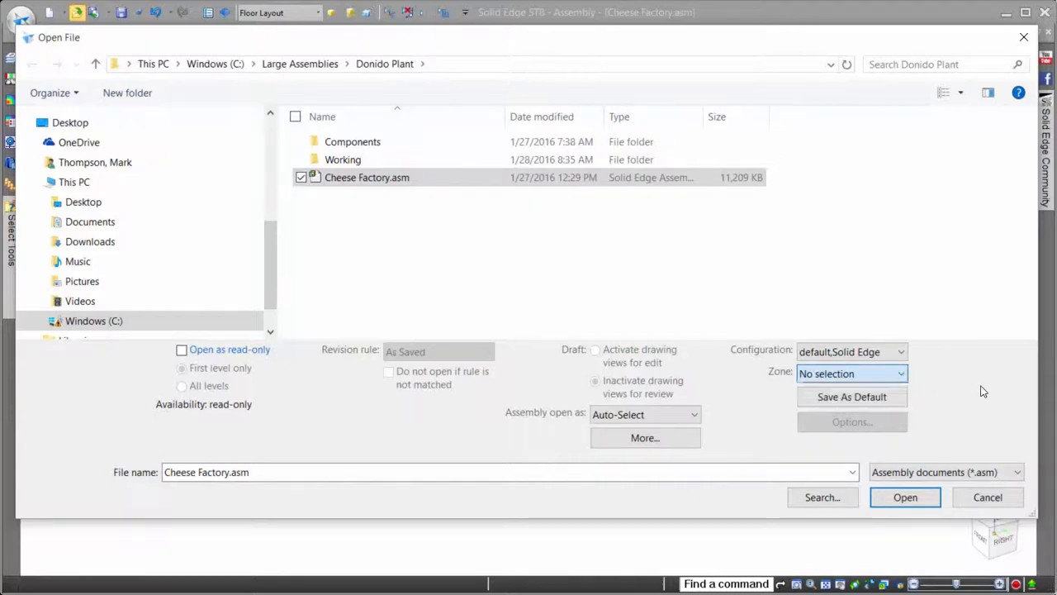
pyautogui.click(988, 498)
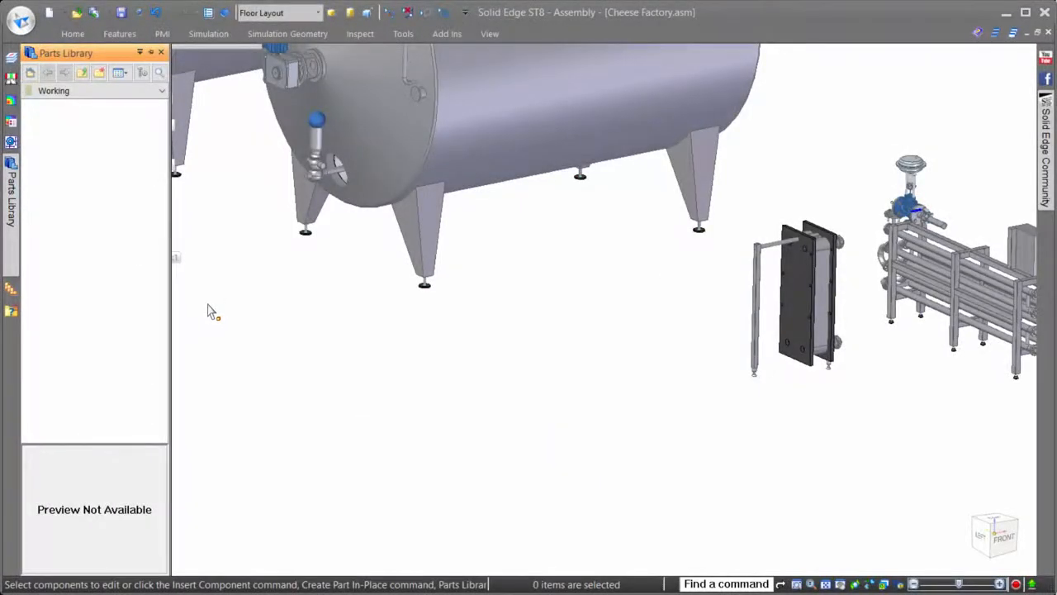
# Place the Cip_25_A_tr_toploobmennik_modul_1-2 assembly from the Working folder near the holding tanks and switch it to its designed assembly.
pyautogui.click(65, 123)
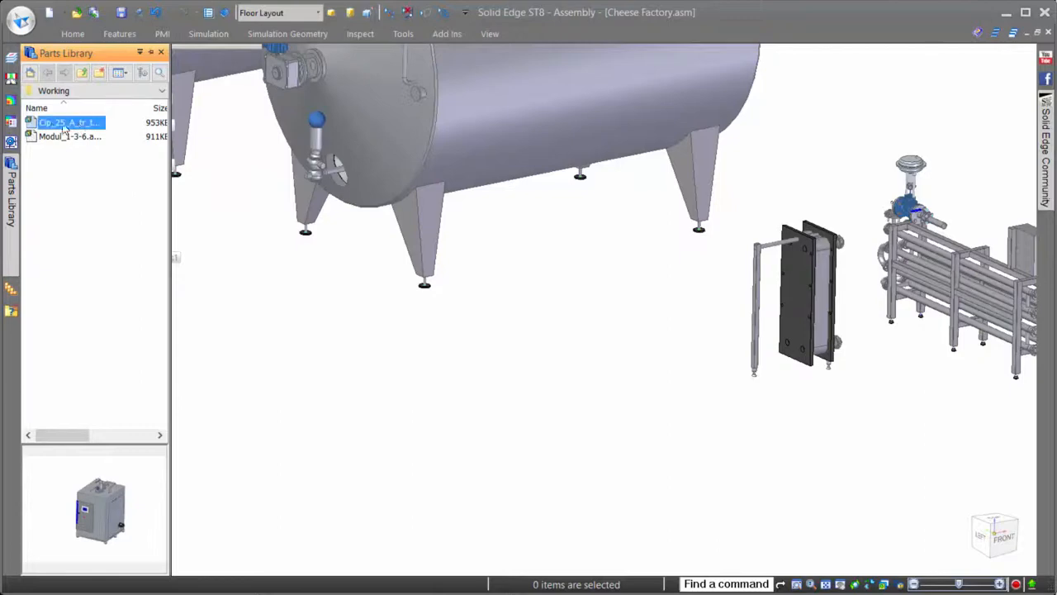
pyautogui.moveTo(56, 126); pyautogui.dragTo(617, 381)
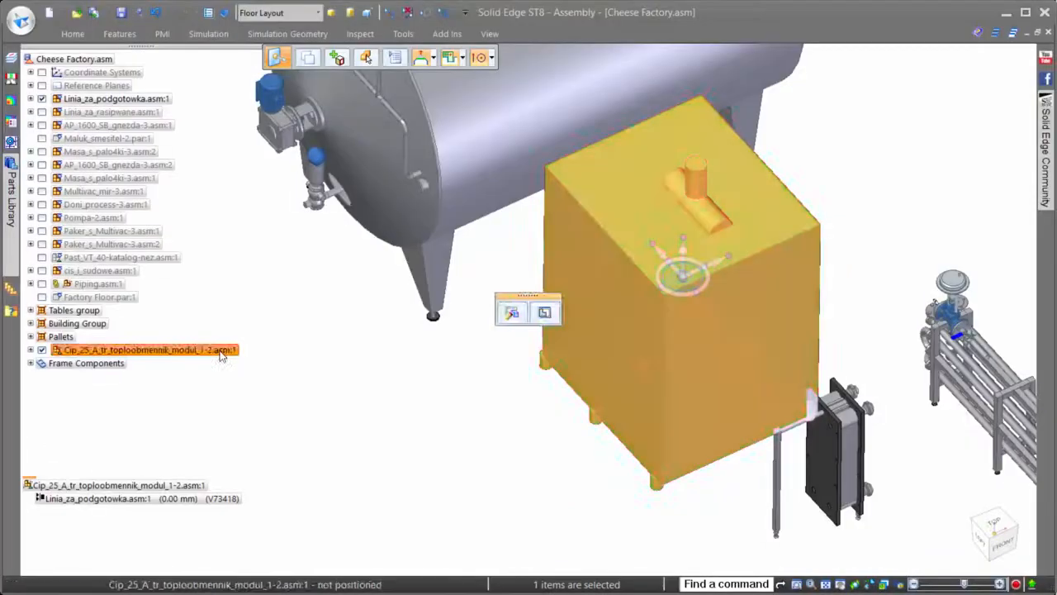
pyautogui.rightClick(221, 350)
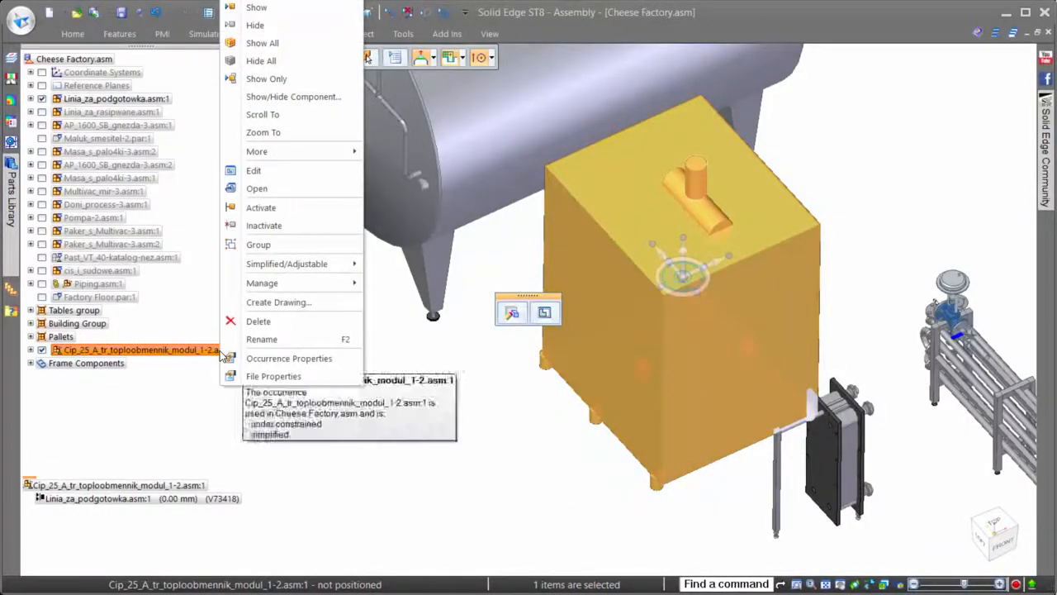
pyautogui.moveTo(347, 263)
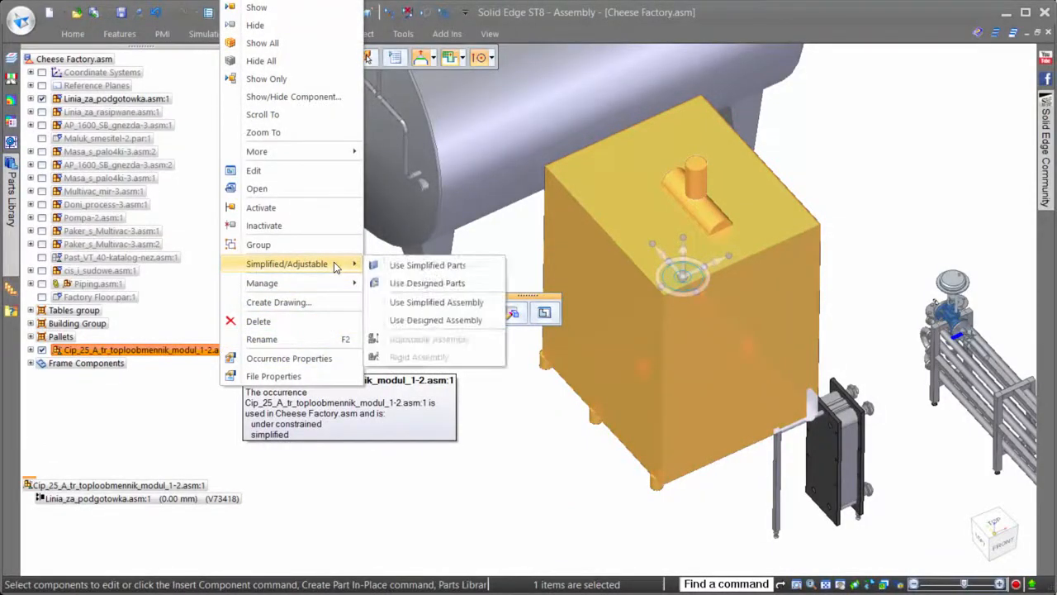
pyautogui.click(437, 321)
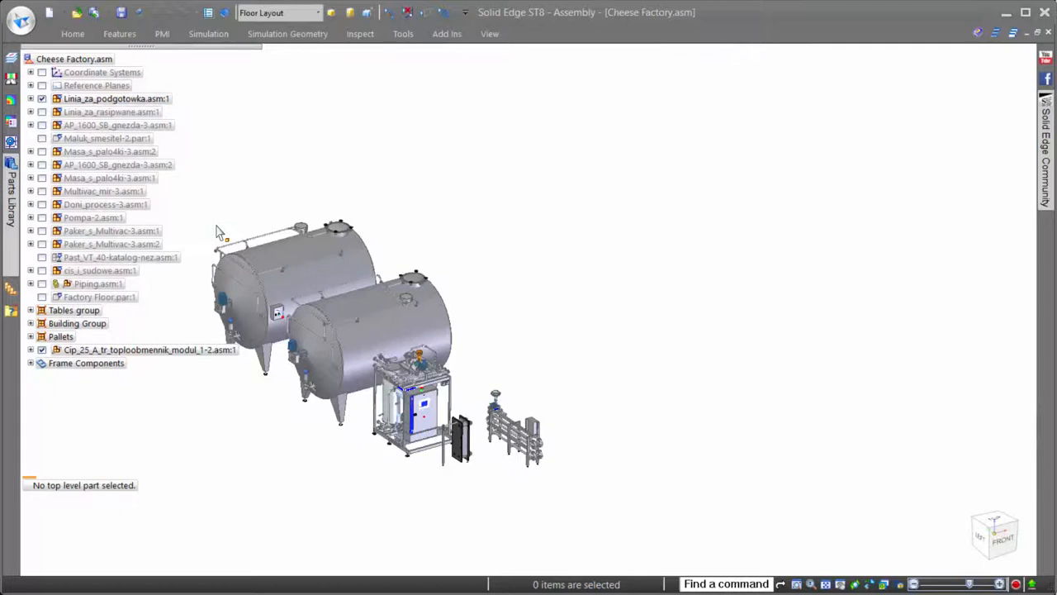
# Create a query named Packaging that finds all parts whose Category contains "packaging" and show only the matching components.
pyautogui.click(11, 312)
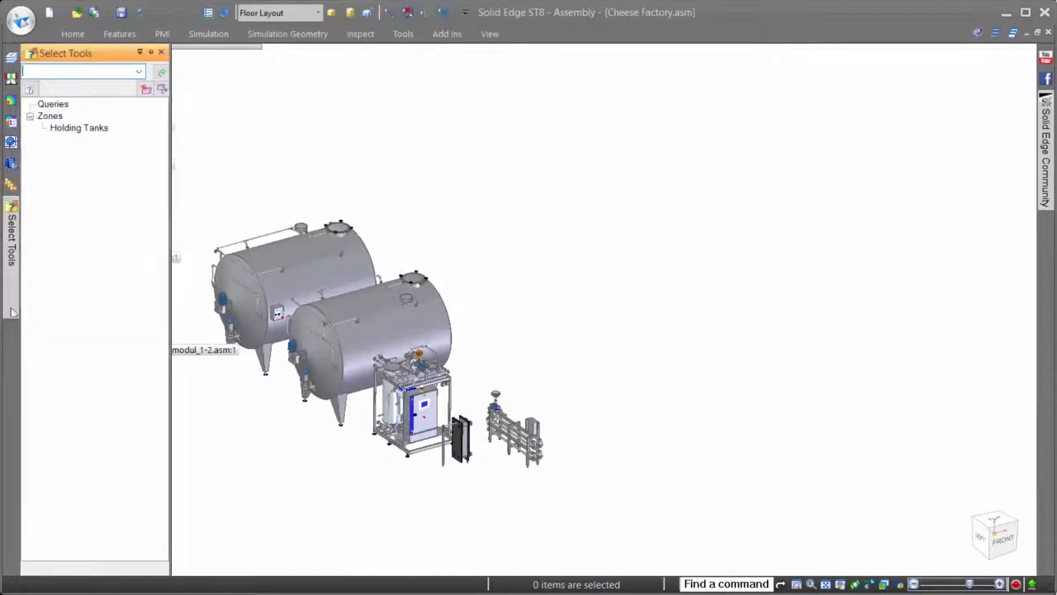
pyautogui.click(30, 88)
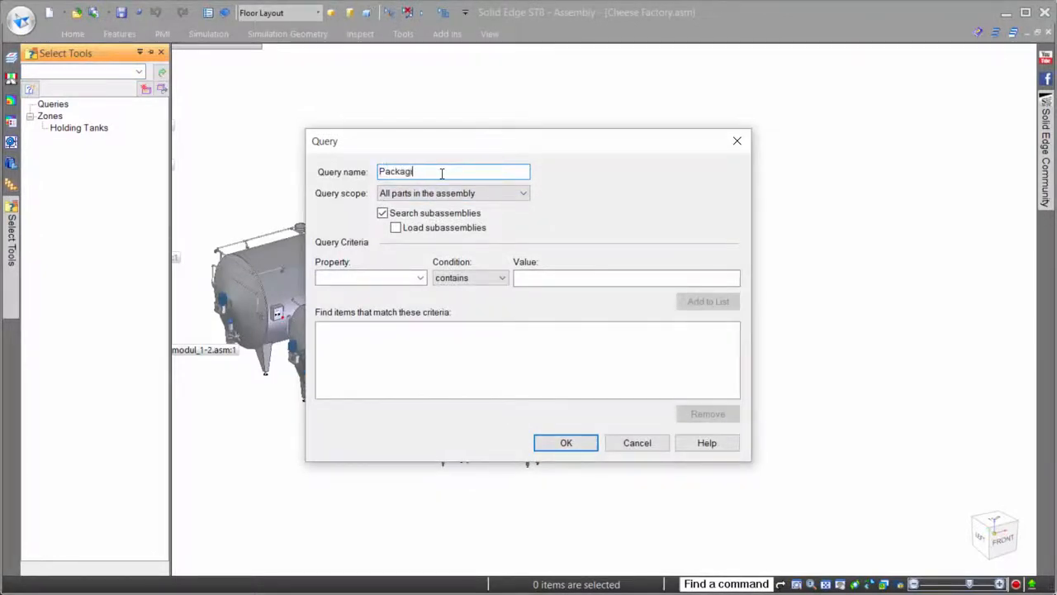
pyautogui.click(421, 277)
pyautogui.click(383, 301)
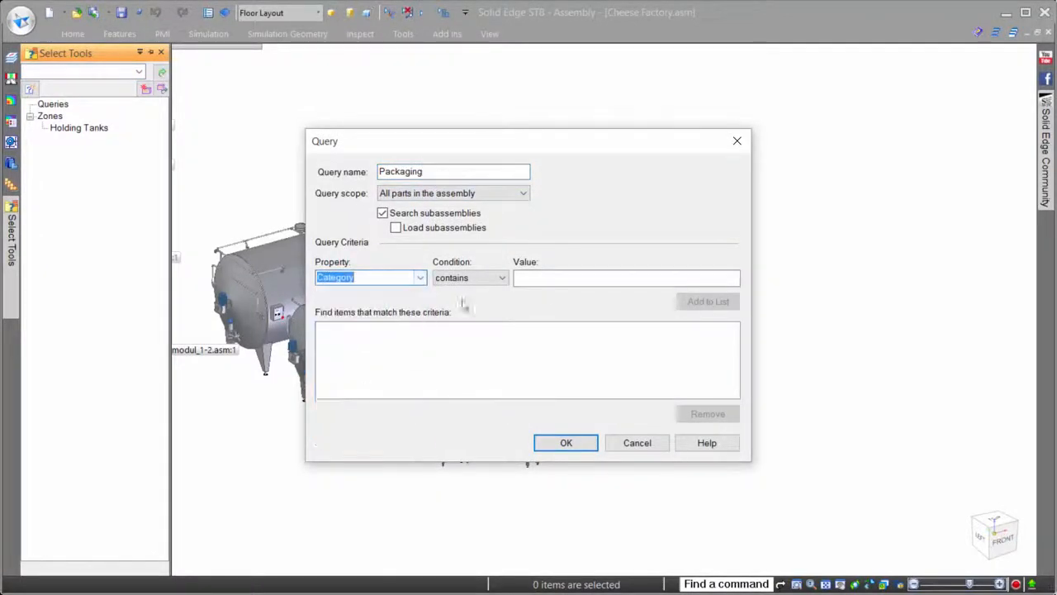
pyautogui.click(545, 278)
pyautogui.write('packaging')
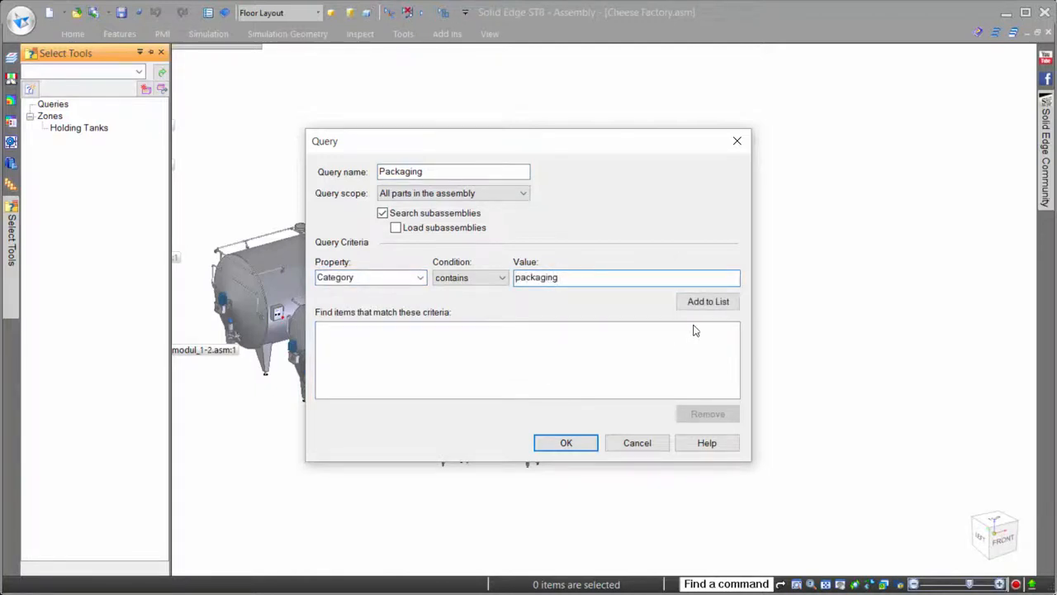
pyautogui.click(714, 302)
pyautogui.click(567, 443)
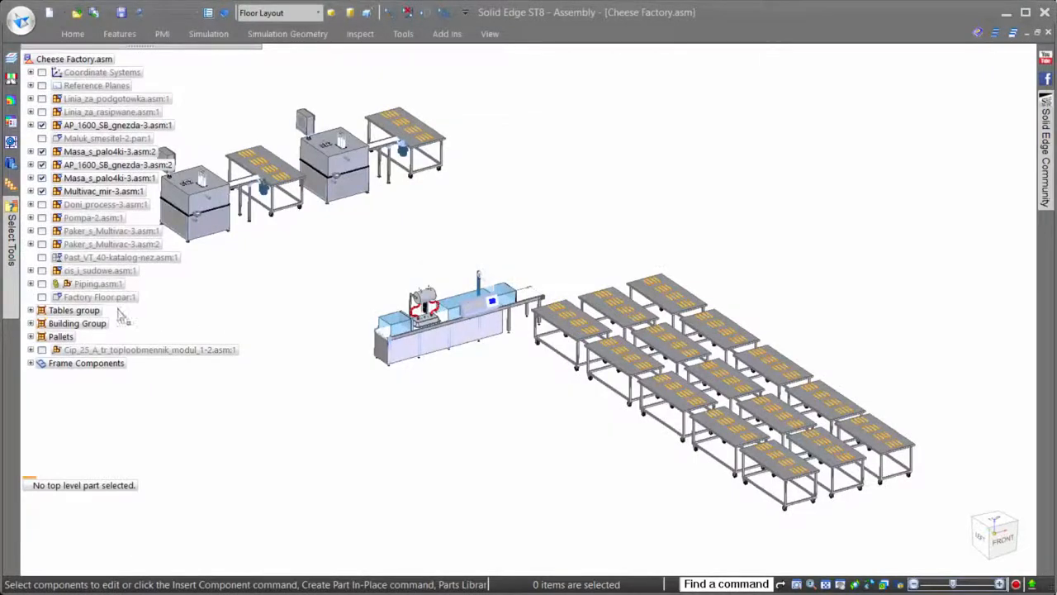
# Show Factory Floor.par beneath the packaging equipment.
pyautogui.click(42, 297)
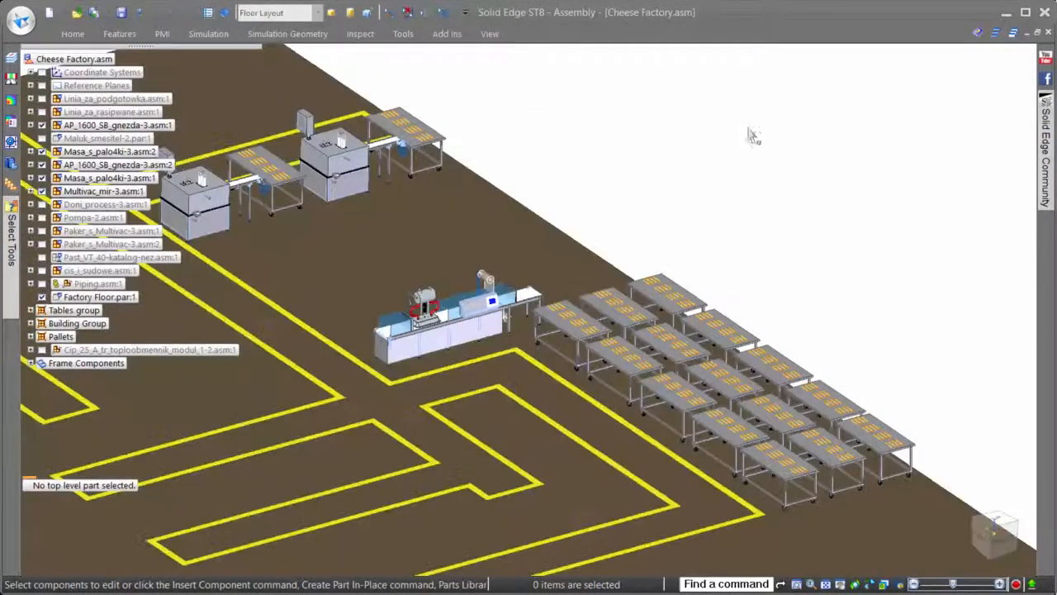
pyautogui.moveTo(762, 130); pyautogui.dragTo(791, 470, button='middle')
pyautogui.keyDown('shift'); pyautogui.moveTo(855, 306); pyautogui.dragTo(909, 394, button='middle'); pyautogui.keyUp('shift')
pyautogui.scroll(2, 892, 347)
# Copy the Multivac_mir-3 packaging machine sideways along the factory floor, away from the tables, at a distance of 2000 mm.
pyautogui.click(717, 363)
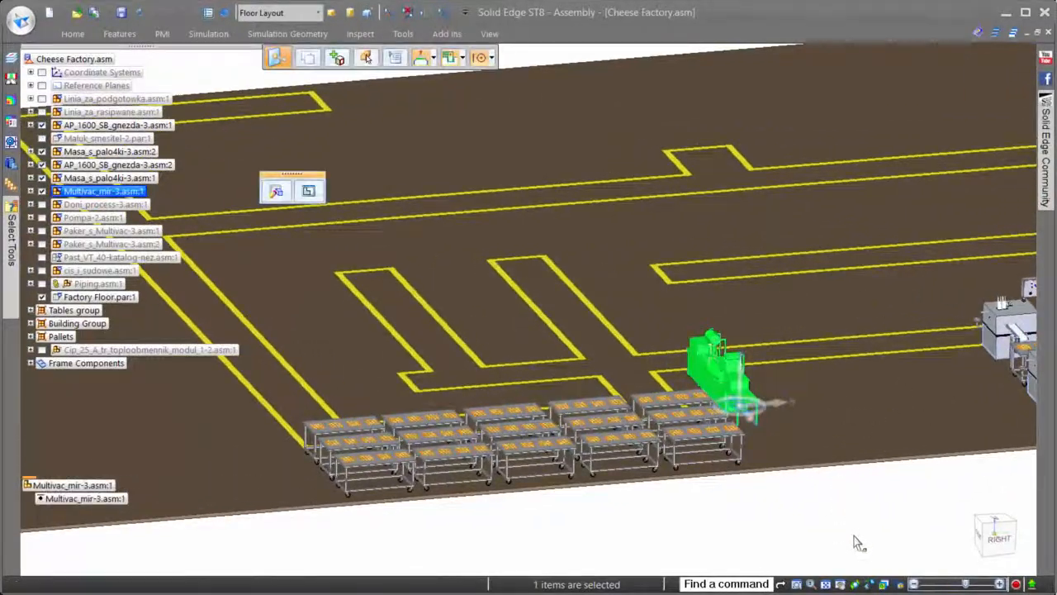
pyautogui.moveTo(859, 543); pyautogui.dragTo(815, 507, button='middle')
pyautogui.scroll(5, 818, 508)
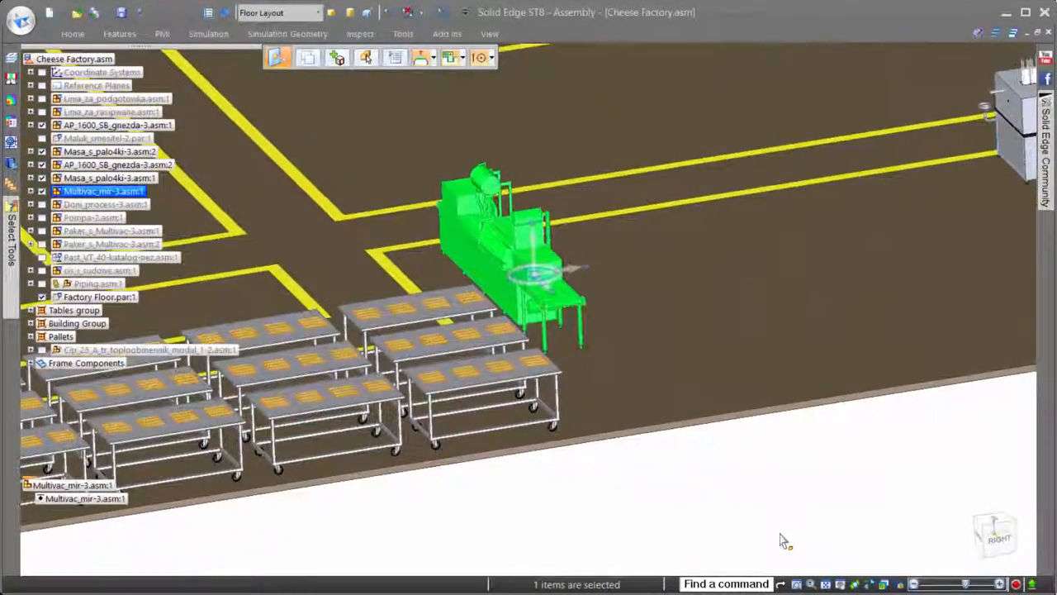
pyautogui.click(308, 57)
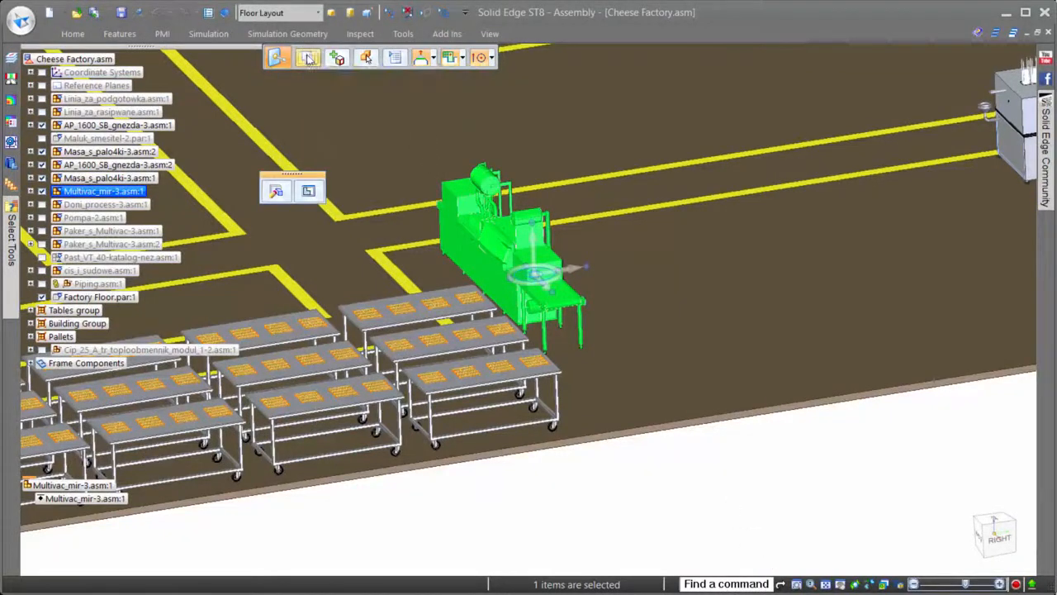
pyautogui.click(580, 275)
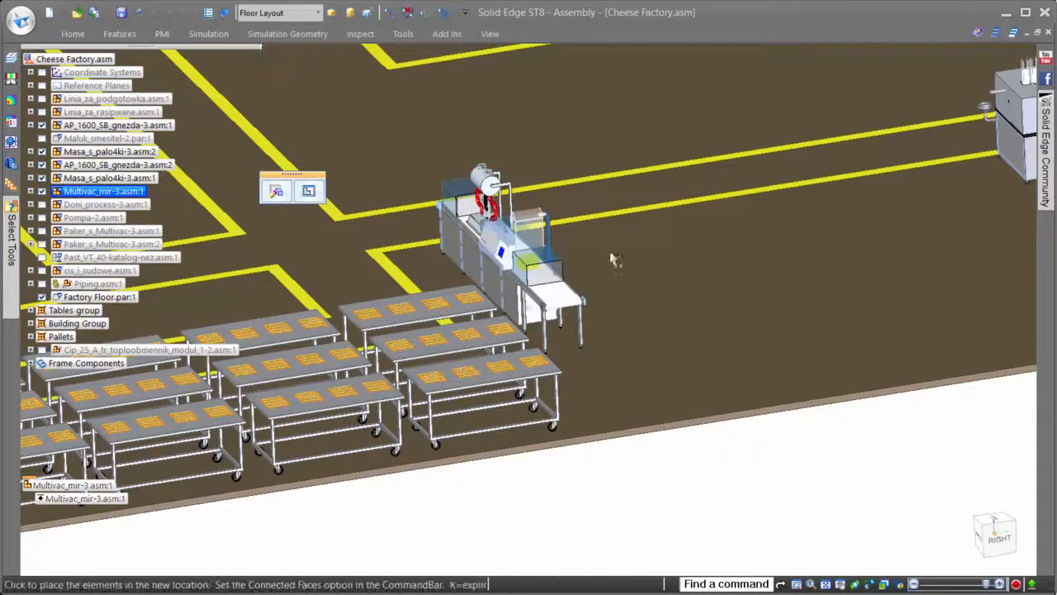
pyautogui.click(683, 231)
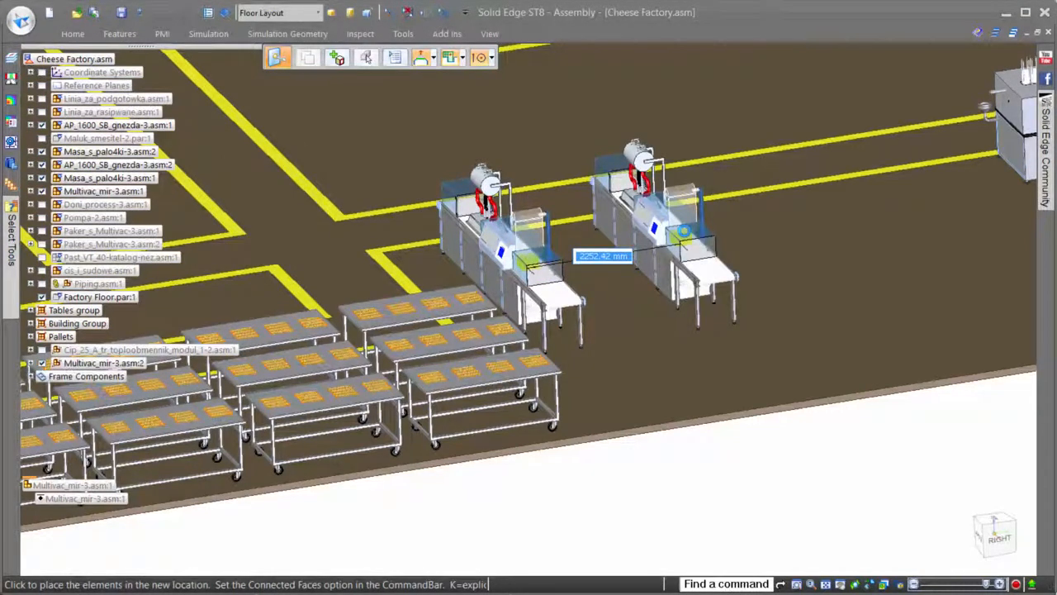
pyautogui.write('2000')
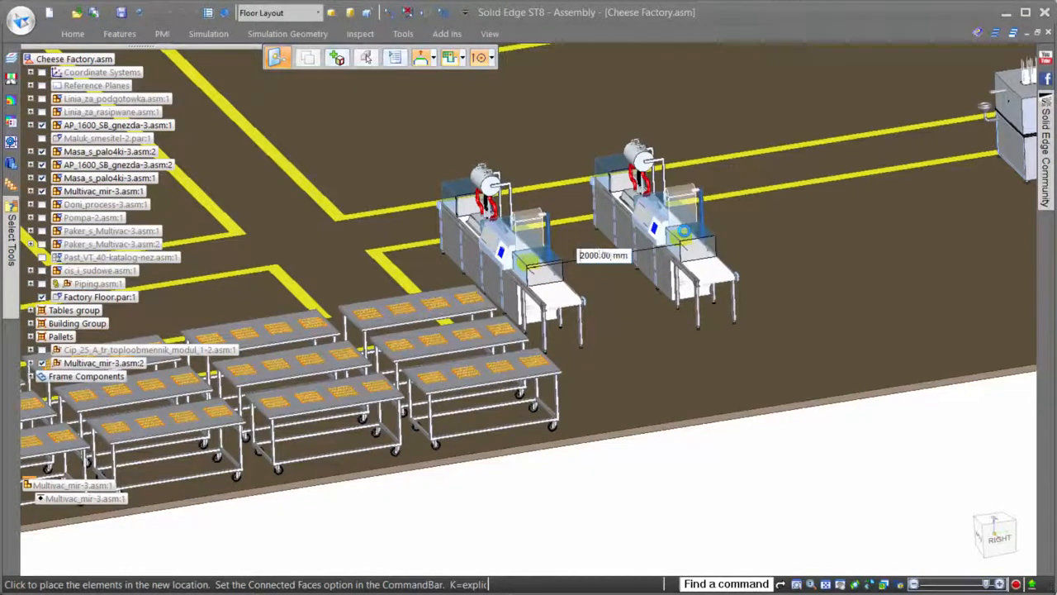
pyautogui.press('Return')
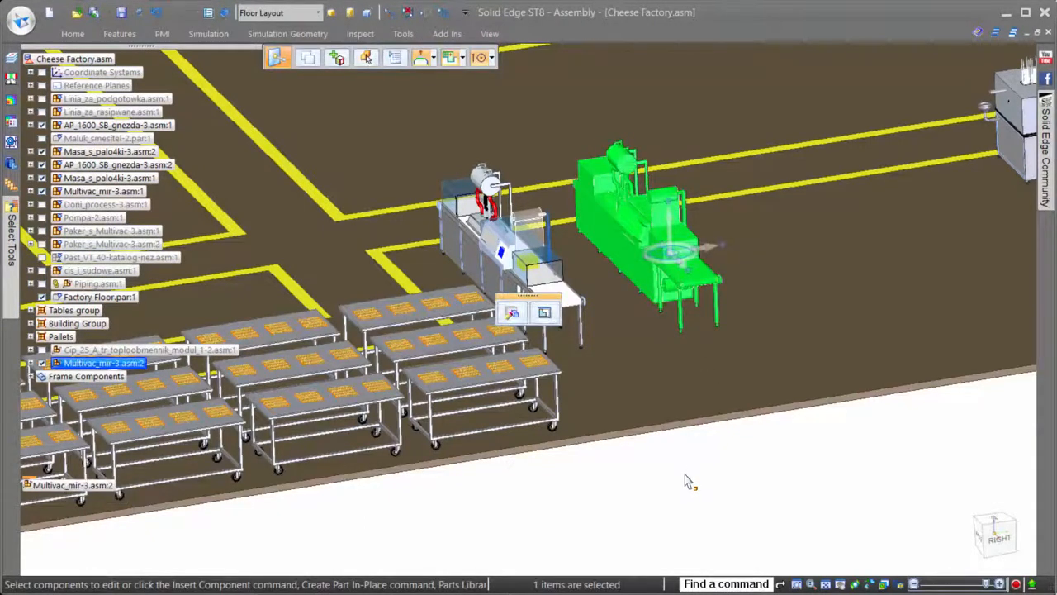
# Copy both Multivac_mir-3 machines together along the same direction at a distance of 4000 mm.
pyautogui.keyDown('ctrl'); pyautogui.click(120, 192); pyautogui.keyUp('ctrl')
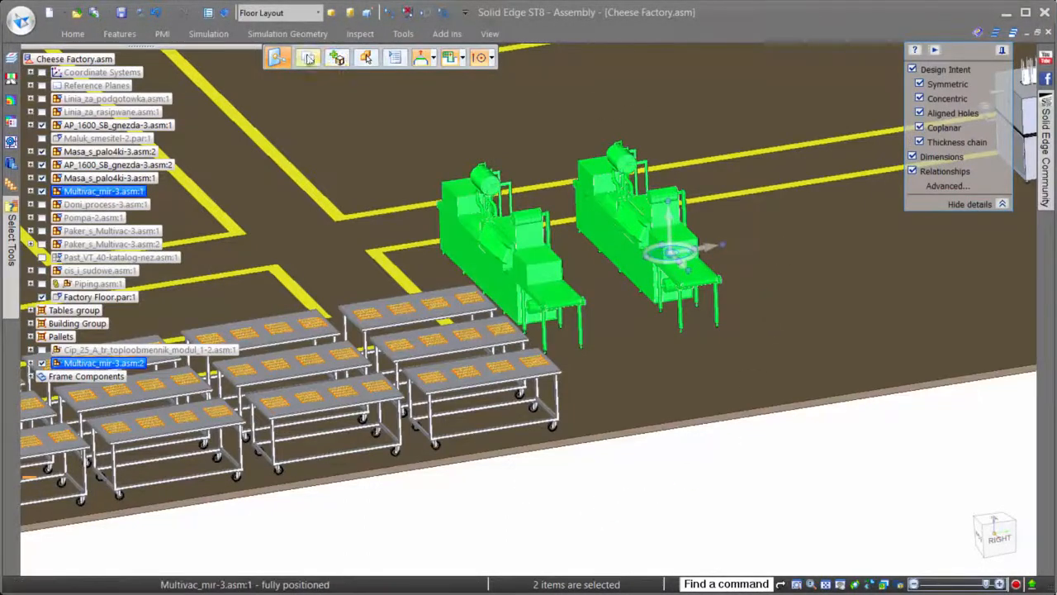
pyautogui.click(711, 250)
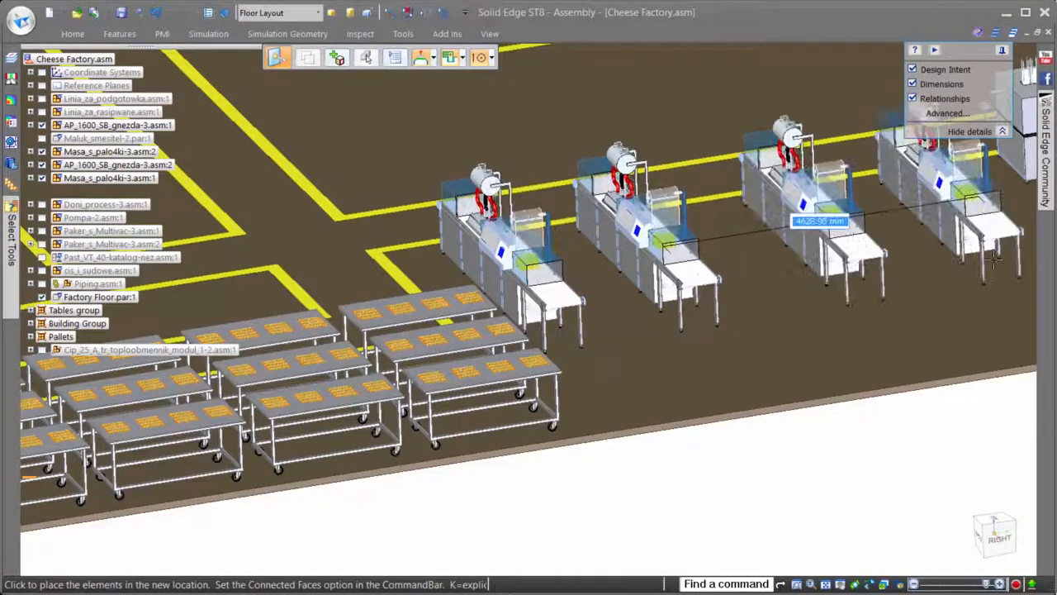
pyautogui.write('4000')
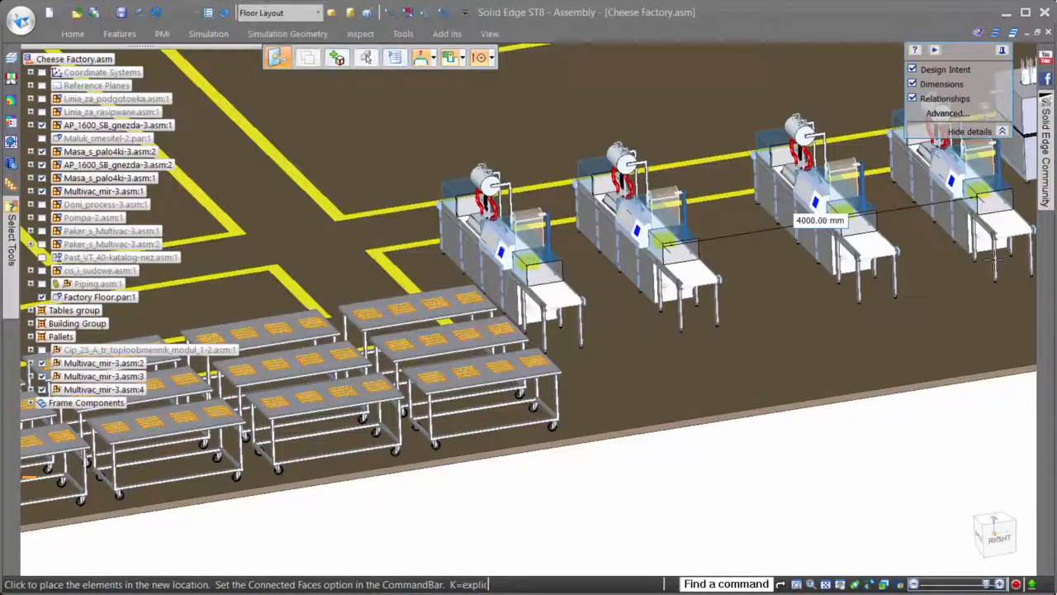
pyautogui.click(995, 260)
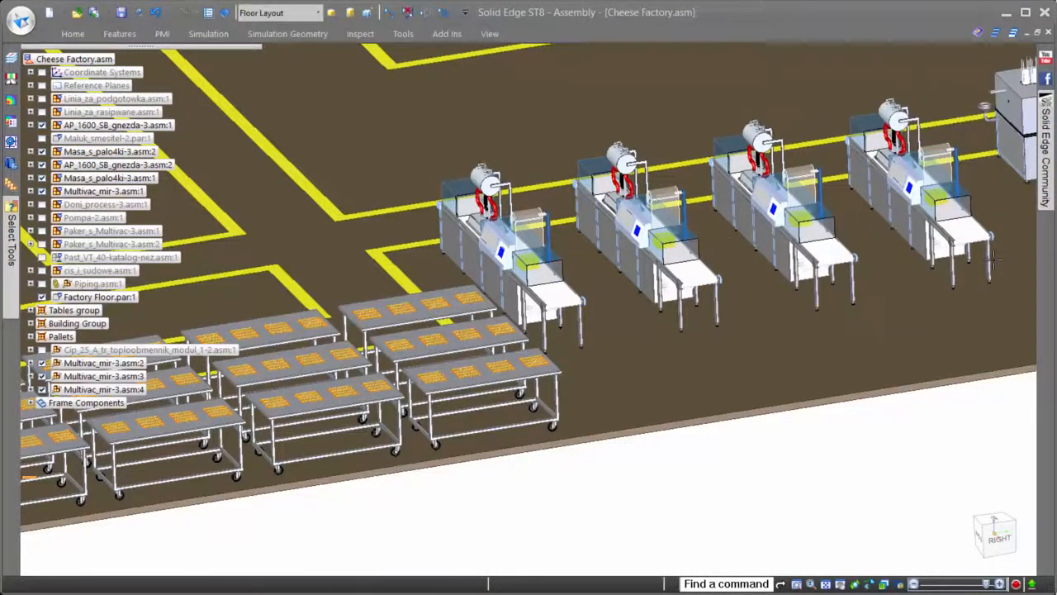
pyautogui.click(748, 516)
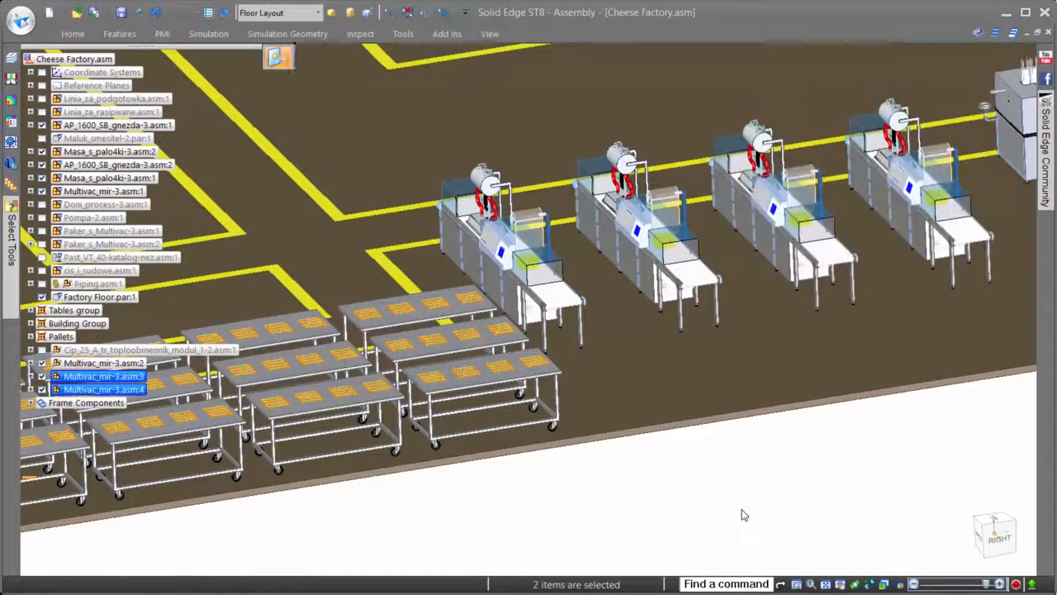
# Turn on Limited Update to control automatic updating of changed documents in the factory assembly.
pyautogui.scroll(-3, 742, 517)
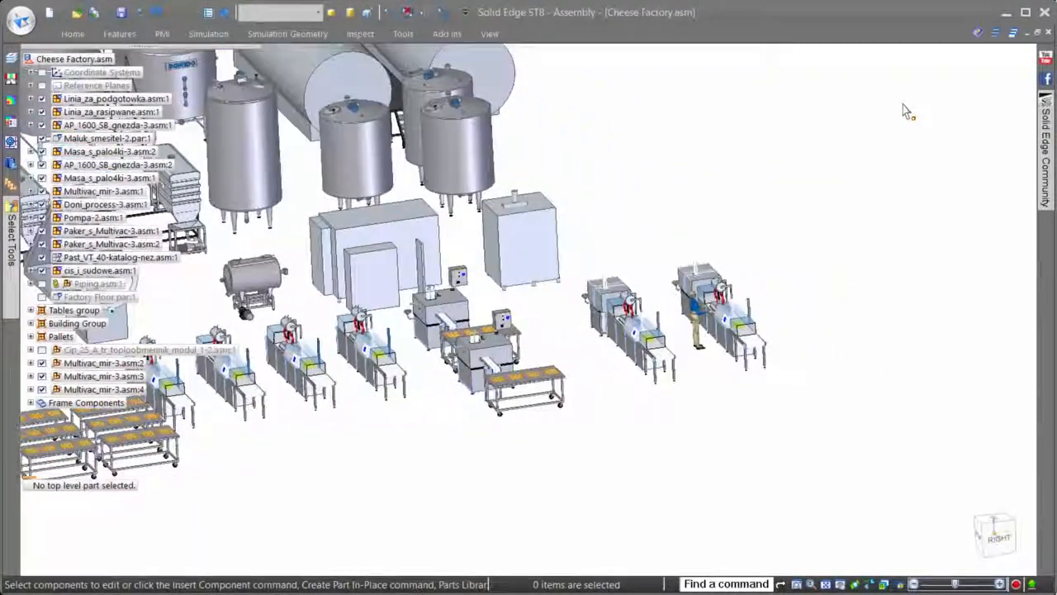
pyautogui.click(403, 33)
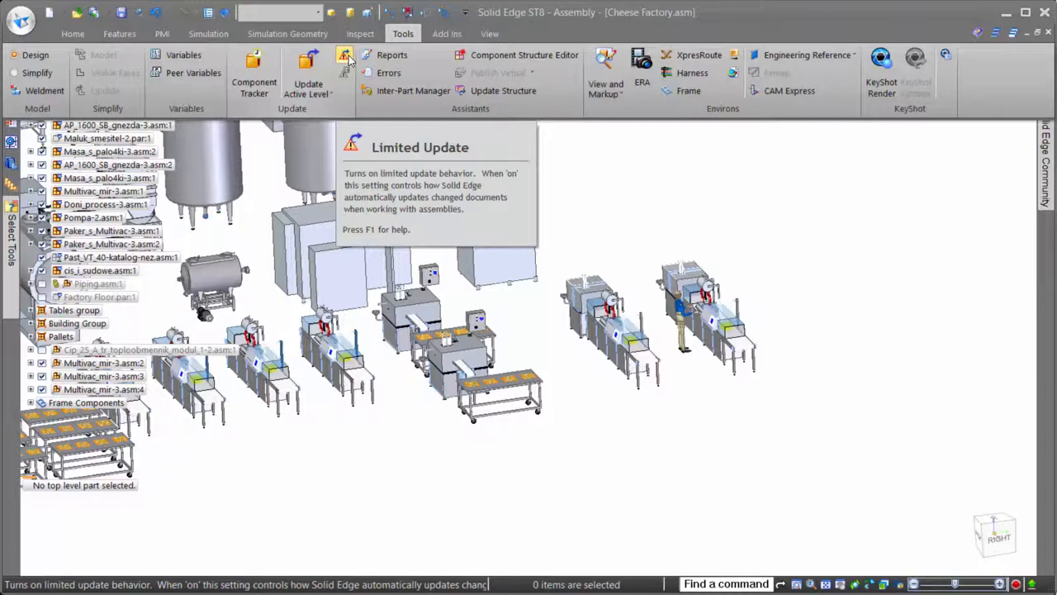
pyautogui.click(347, 56)
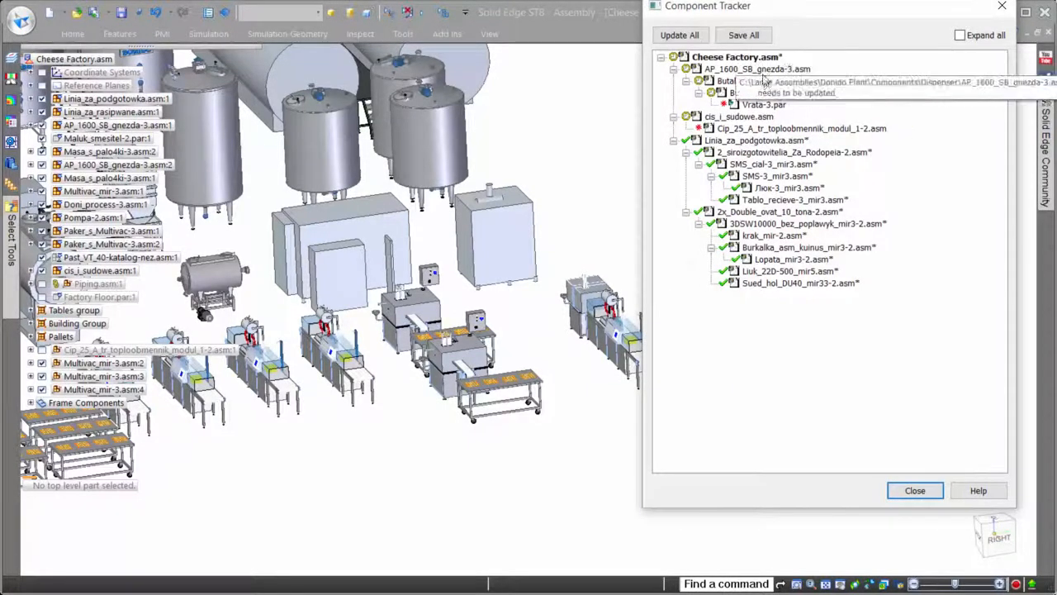
# Locate Vrata-3.par through the Component Tracker and examine it on the dispensers' control boxes in the model.
pyautogui.click(766, 105)
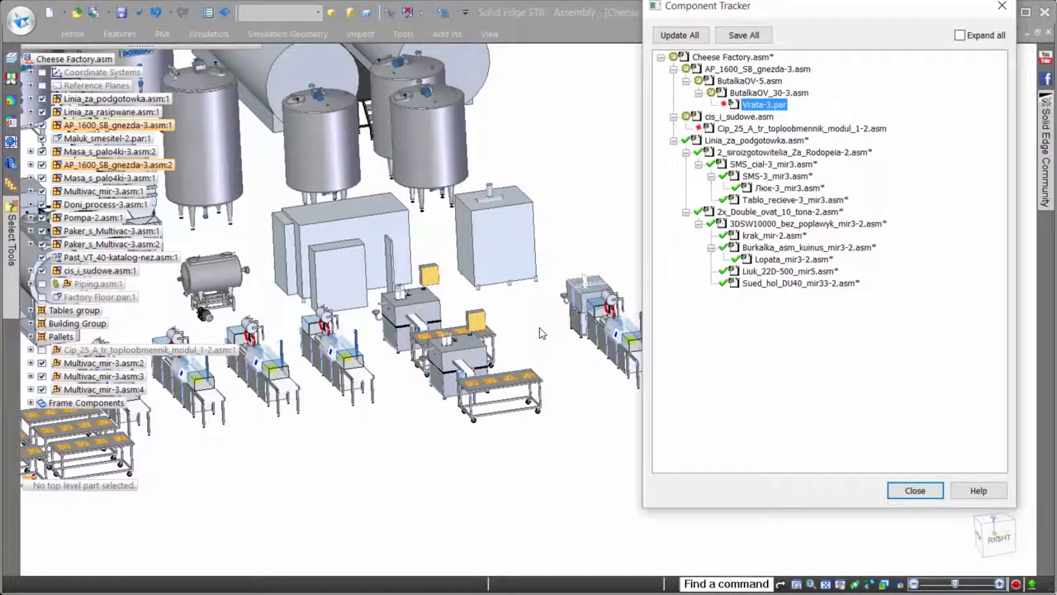
pyautogui.scroll(8, 539, 327)
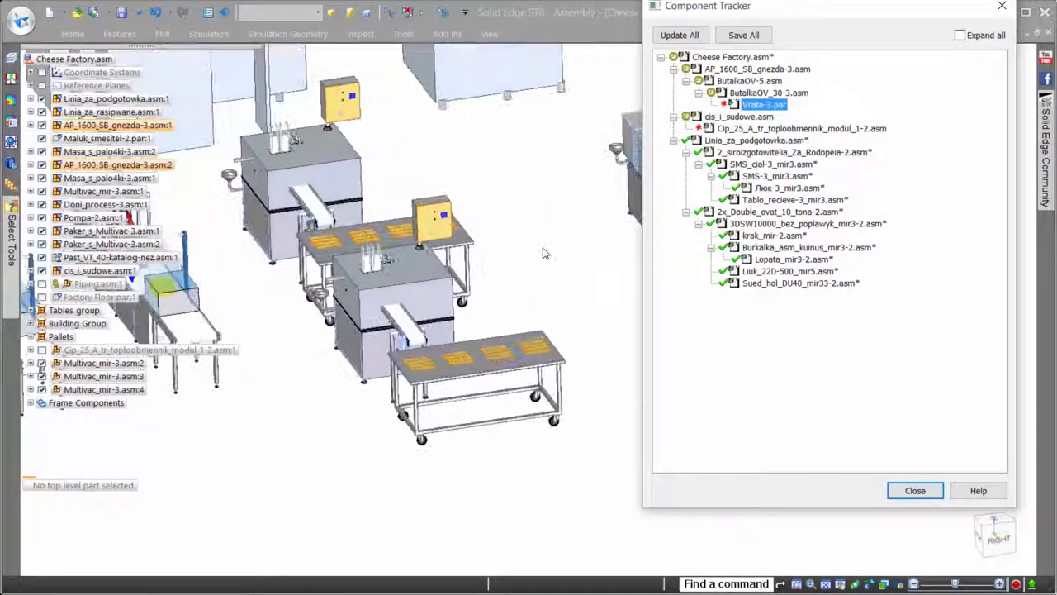
pyautogui.scroll(6, 543, 253)
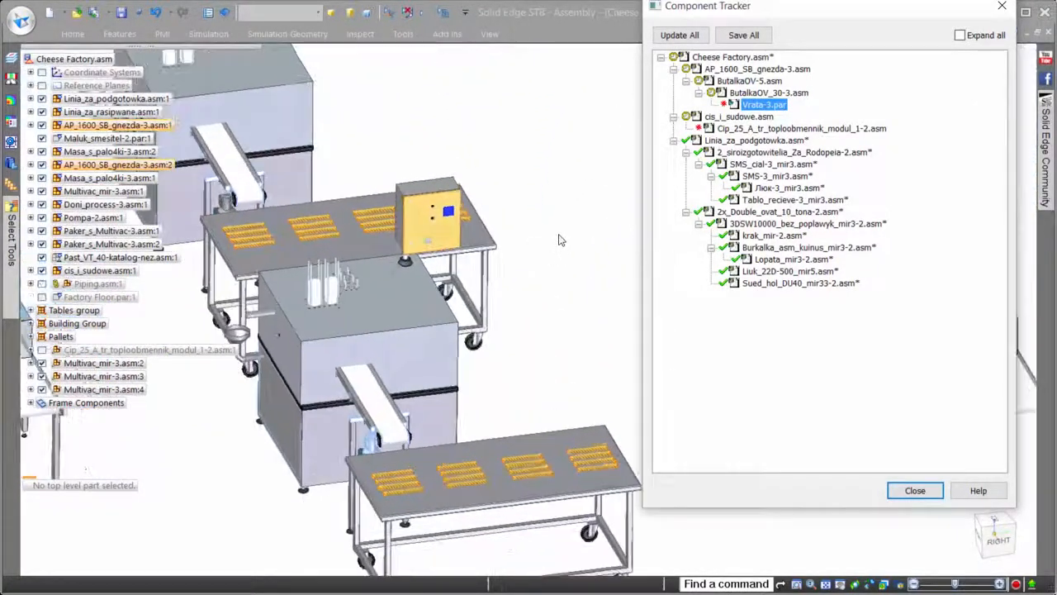
pyautogui.scroll(6, 559, 235)
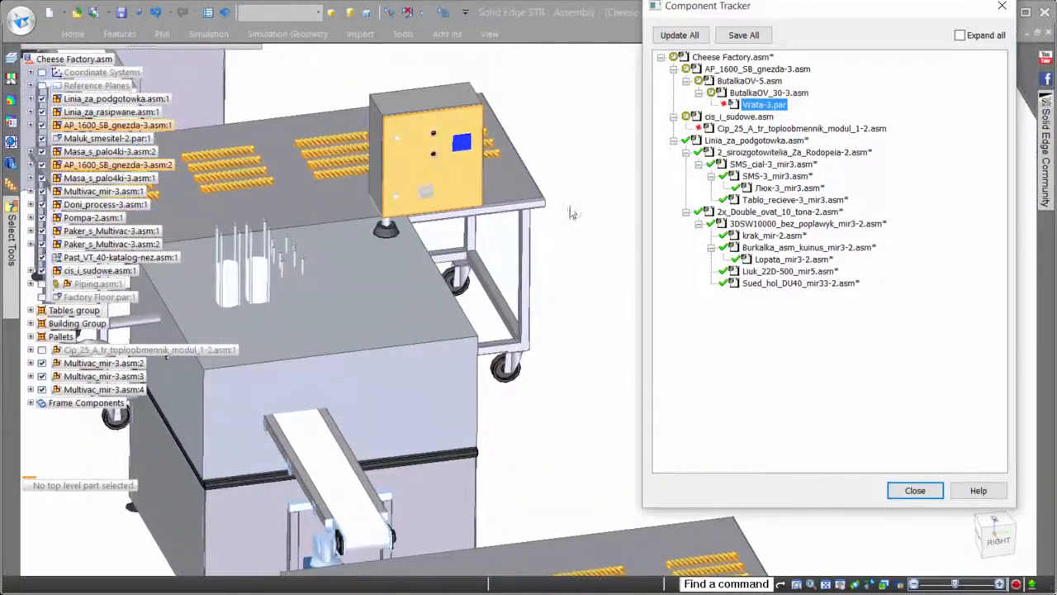
pyautogui.scroll(7, 571, 213)
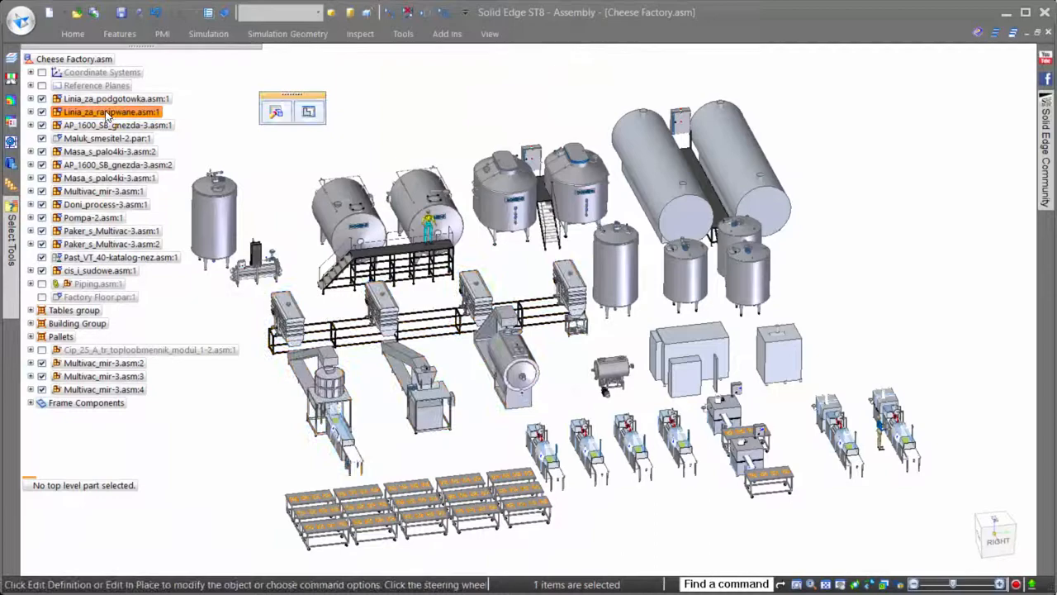
# Create a drawing of the Linia_za_rasipwane assembly and place its top view on the sheet at 1:50 scale.
pyautogui.rightClick(106, 113)
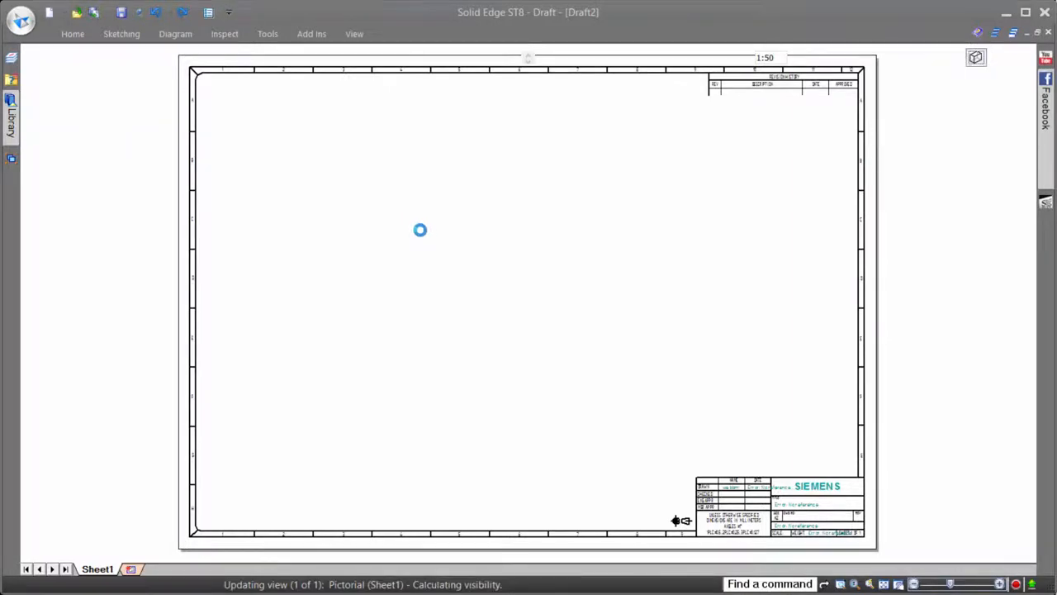
pyautogui.click(665, 57)
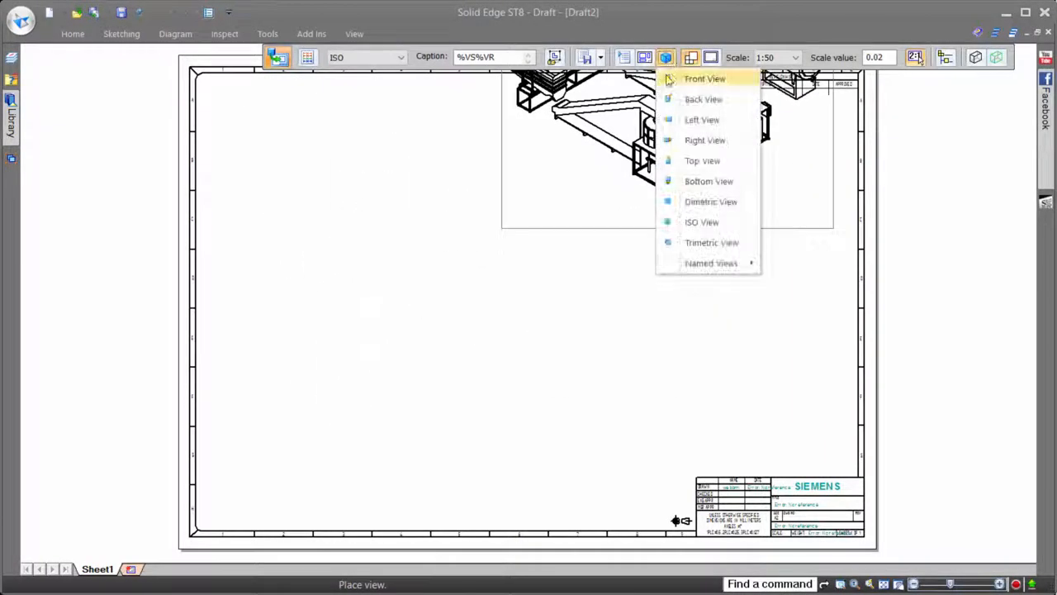
pyautogui.click(690, 160)
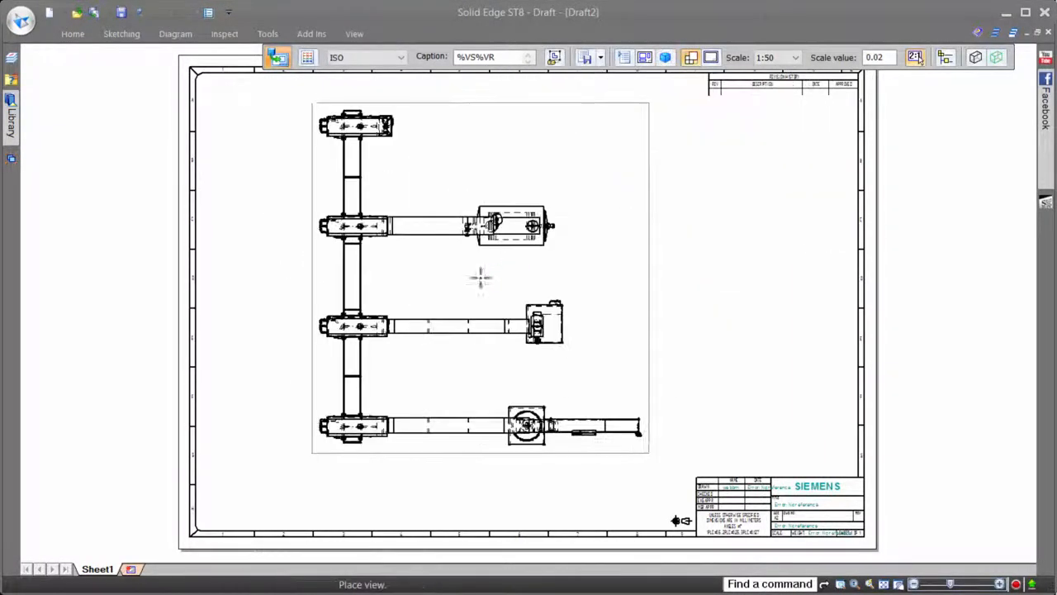
pyautogui.click(481, 278)
pyautogui.press('Escape')
pyautogui.press('Escape')
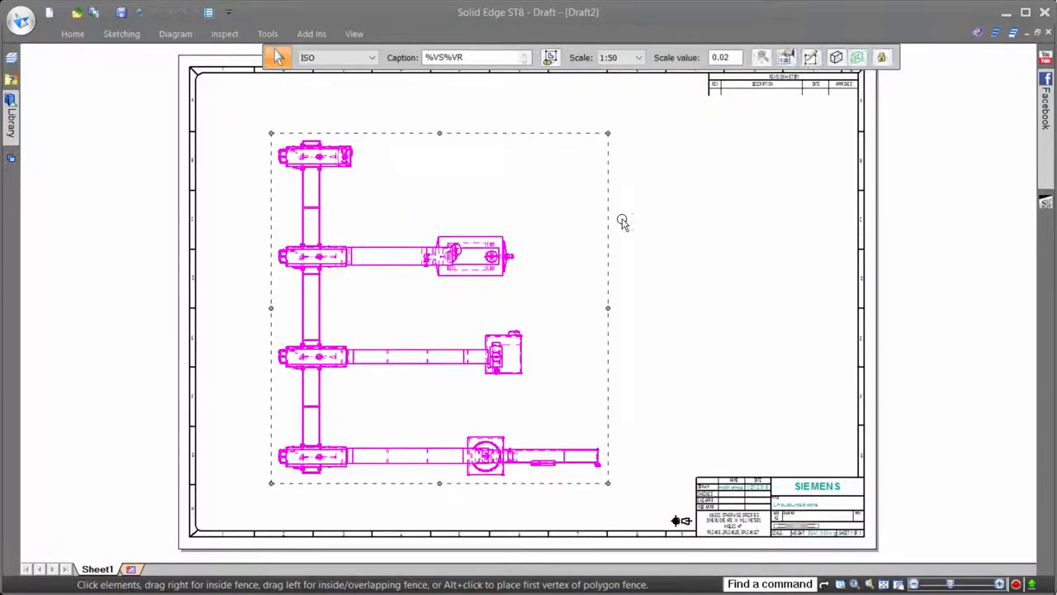
# Add a parts list with Item #, Doc #, Title and QTY columns beside the top view, with balloons on the components.
pyautogui.moveTo(682, 239); pyautogui.dragTo(682, 183, button='right')
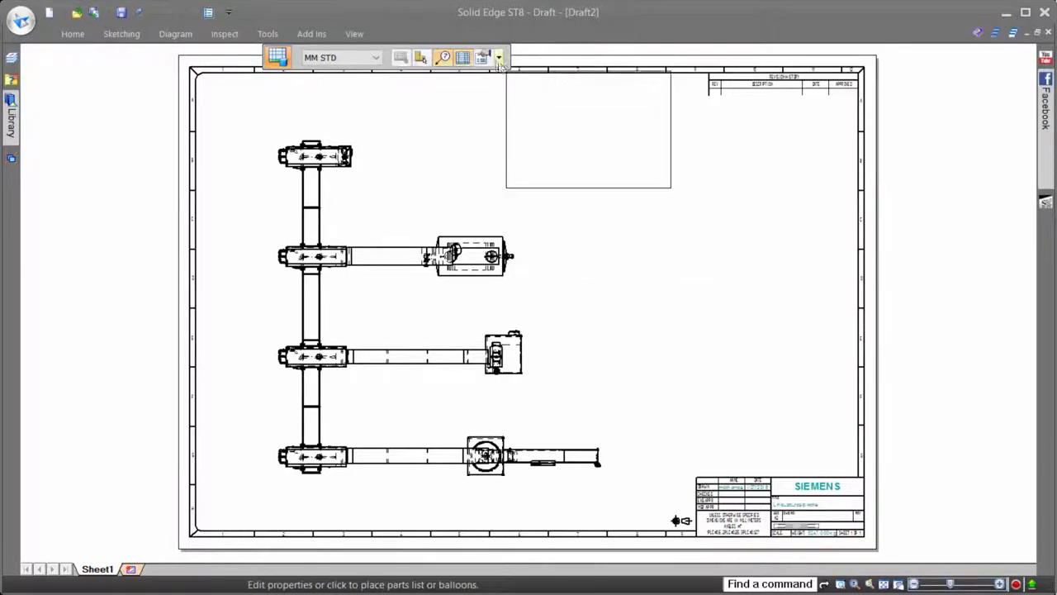
pyautogui.scroll(5, 590, 235)
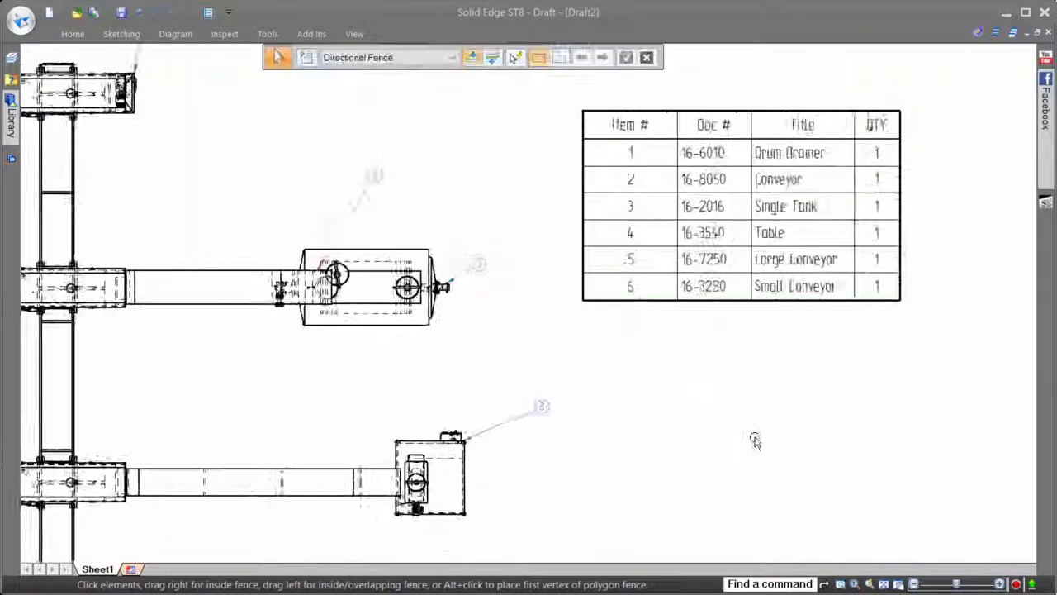
pyautogui.scroll(-2, 635, 289)
# Add stacked vertical dimensions from the upper end of the main line to the centres of the successive branch units.
pyautogui.moveTo(732, 406); pyautogui.dragTo(675, 408, button='right')
pyautogui.click(203, 119)
pyautogui.click(203, 288)
pyautogui.click(290, 202)
pyautogui.click(204, 436)
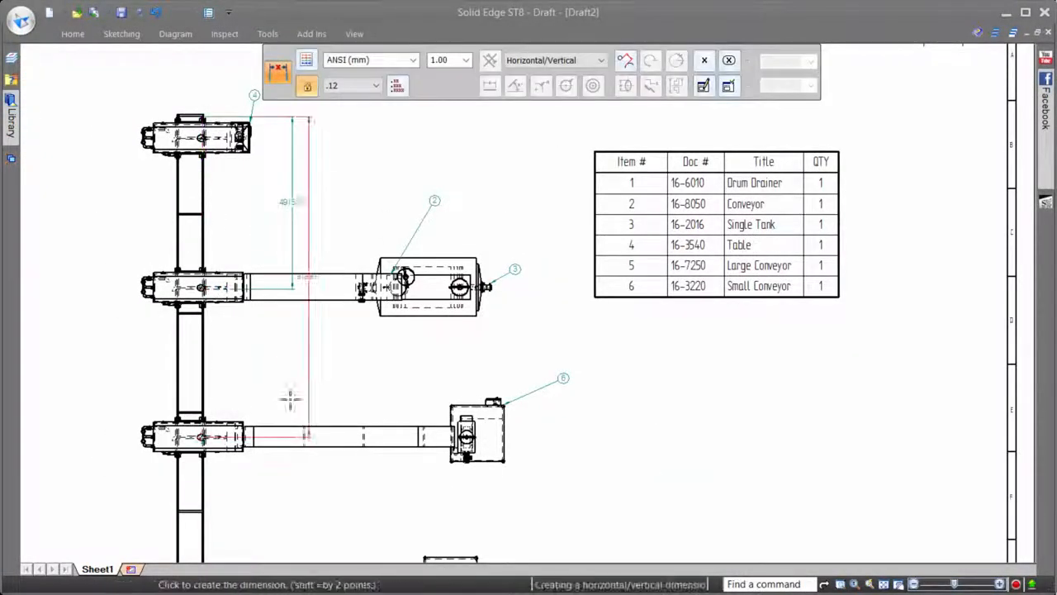
# Dimension the drum unit's square frame and circles, plus the distance from the frame's lower corner to the control box on the large conveyor.
pyautogui.scroll(-3, 292, 480)
pyautogui.scroll(6, 807, 314)
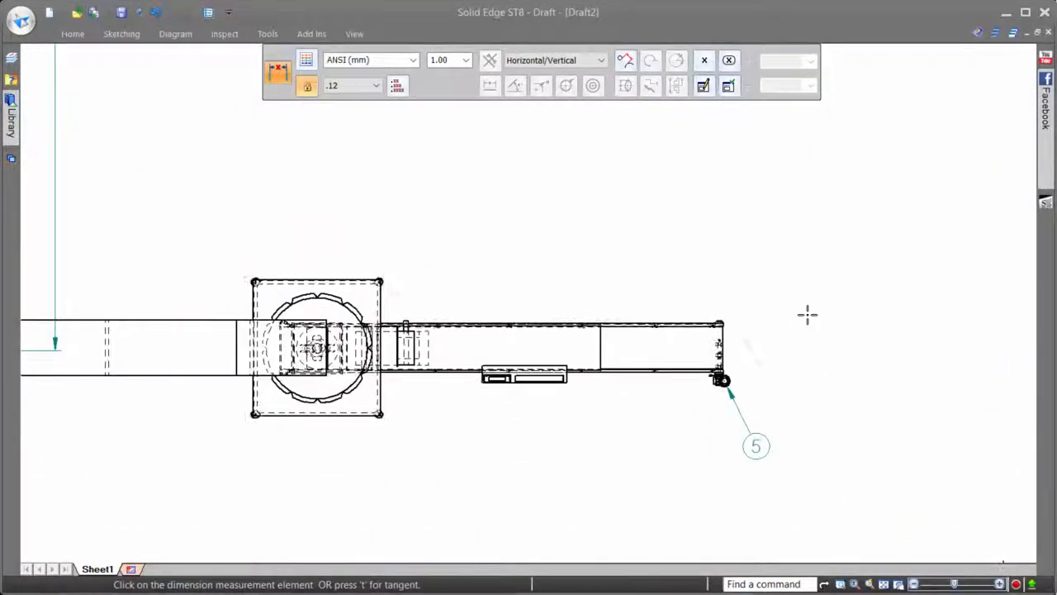
pyautogui.click(195, 346)
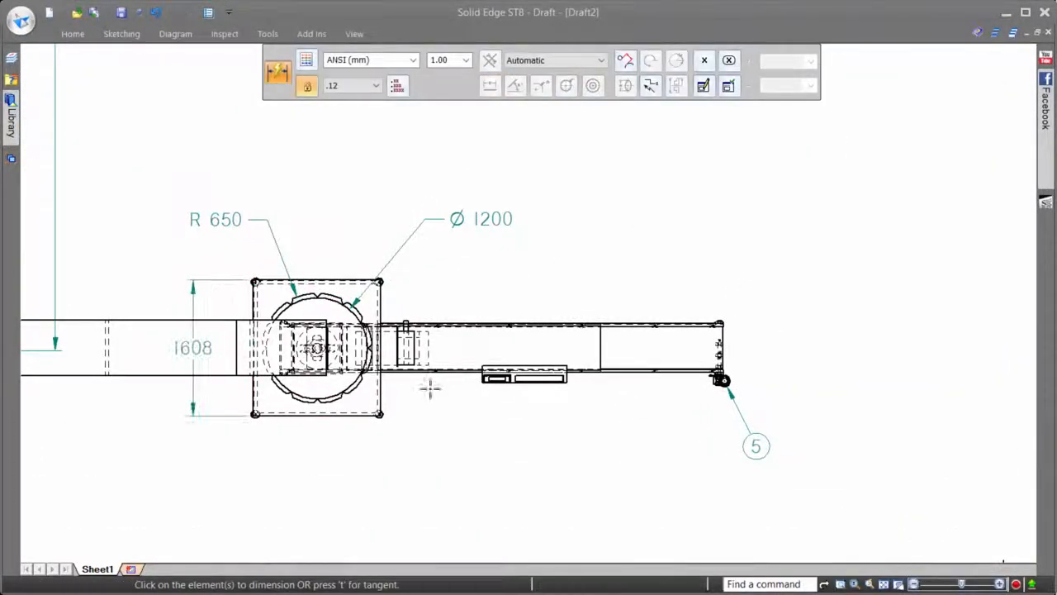
pyautogui.click(379, 413)
pyautogui.click(566, 378)
pyautogui.click(479, 448)
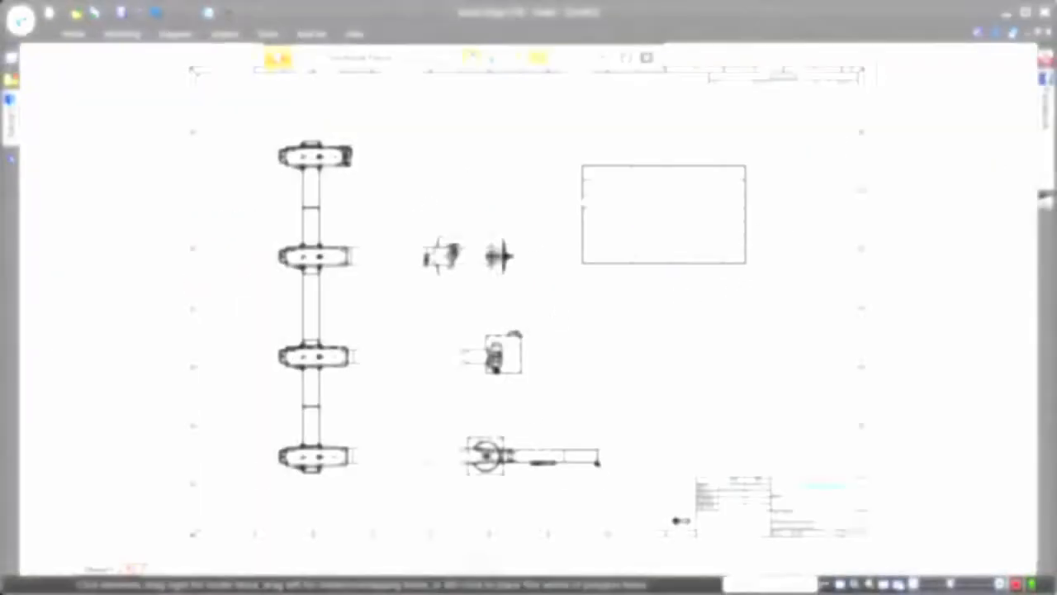